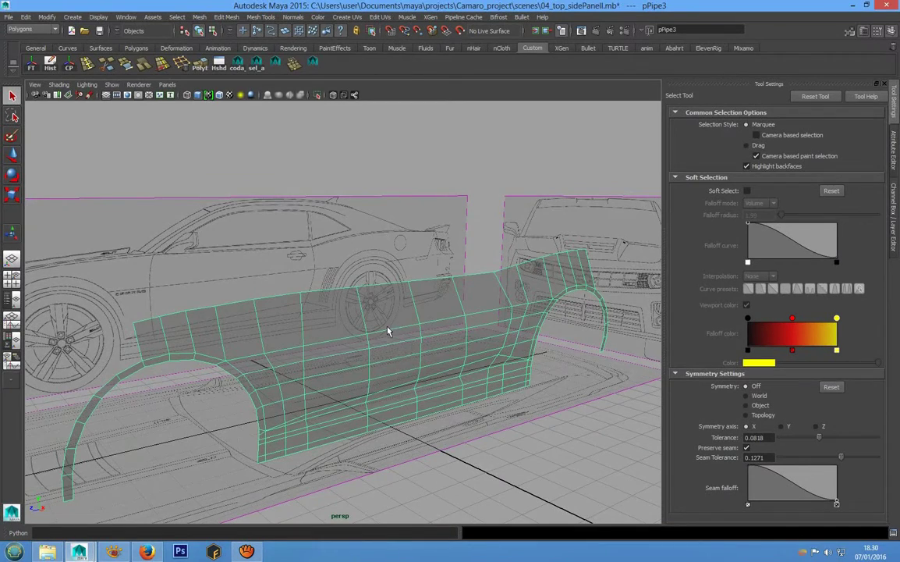
Step: Examine the side panel's alignment with the blueprint along its full length in the top view and its overall shape in perspective
key("space")
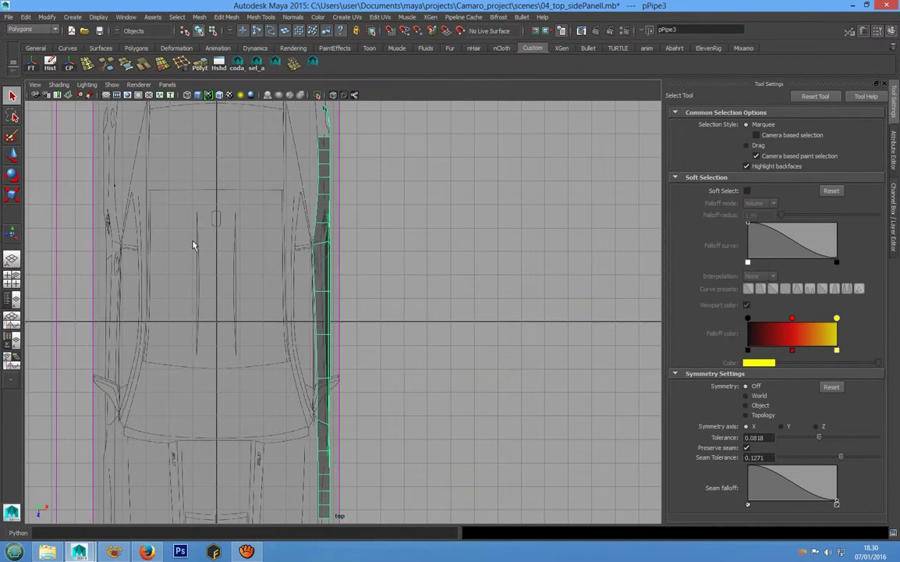
scroll(324, 398, "up", 6)
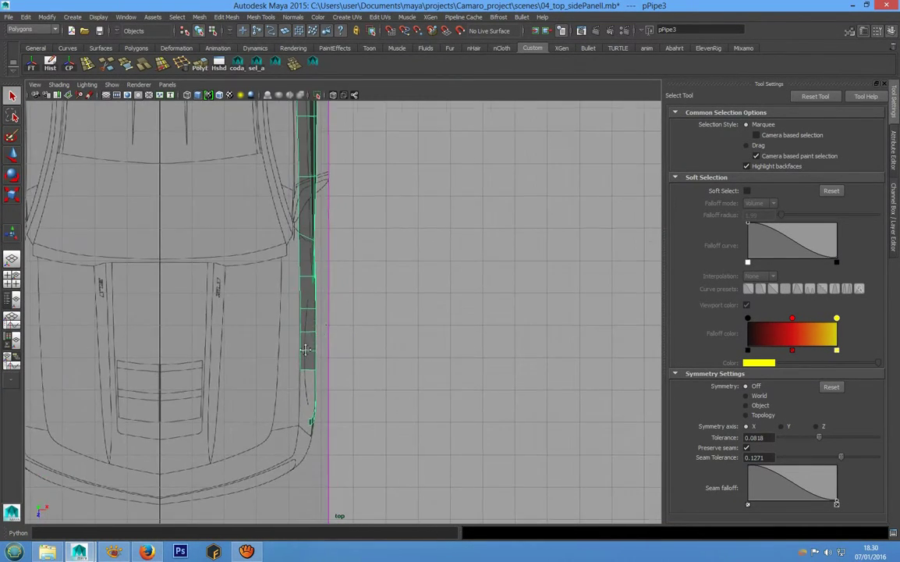
scroll(294, 425, "down", 3)
scroll(331, 418, "up", 4)
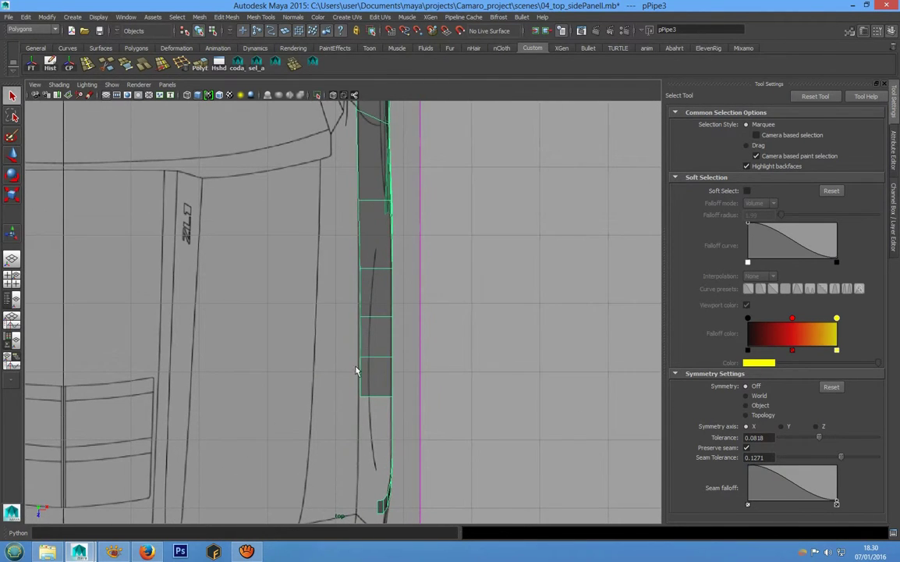
mouse_move(367, 273)
middle_mouse_down("alt")
mouse_move(366, 476)
mouse_move(385, 267)
middle_mouse_up("alt")
scroll(386, 304, "down", 2)
mouse_move(388, 345)
middle_mouse_down("alt")
mouse_move(386, 332)
mouse_move(373, 363)
mouse_move(363, 337)
mouse_move(368, 386)
mouse_move(355, 356)
middle_mouse_up("alt")
scroll(369, 402, "up", 2)
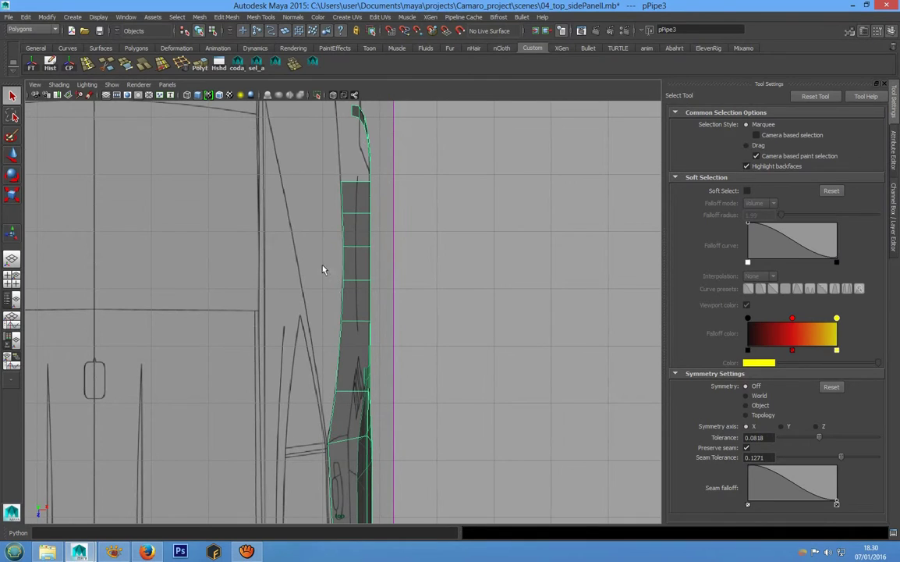
middle_click_drag(338, 266, 364, 316, "alt")
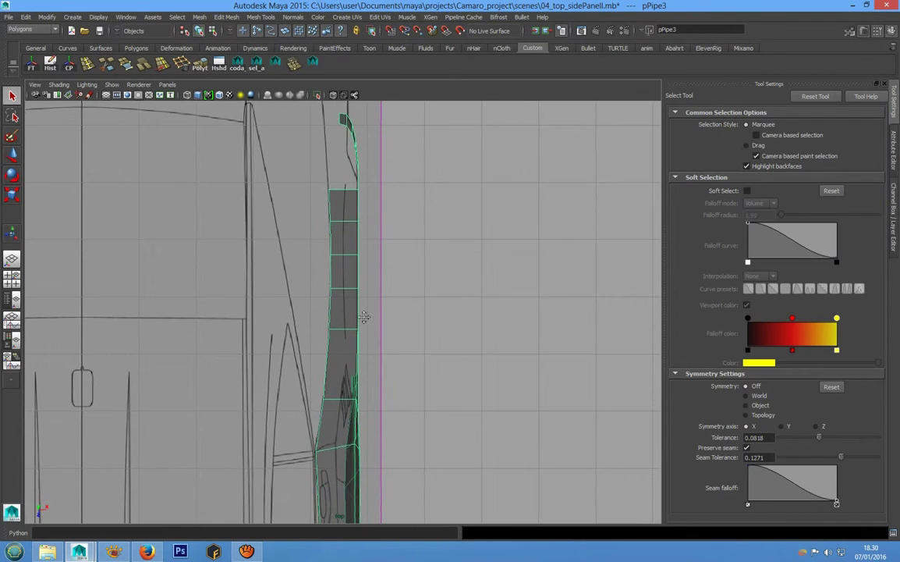
key("space")
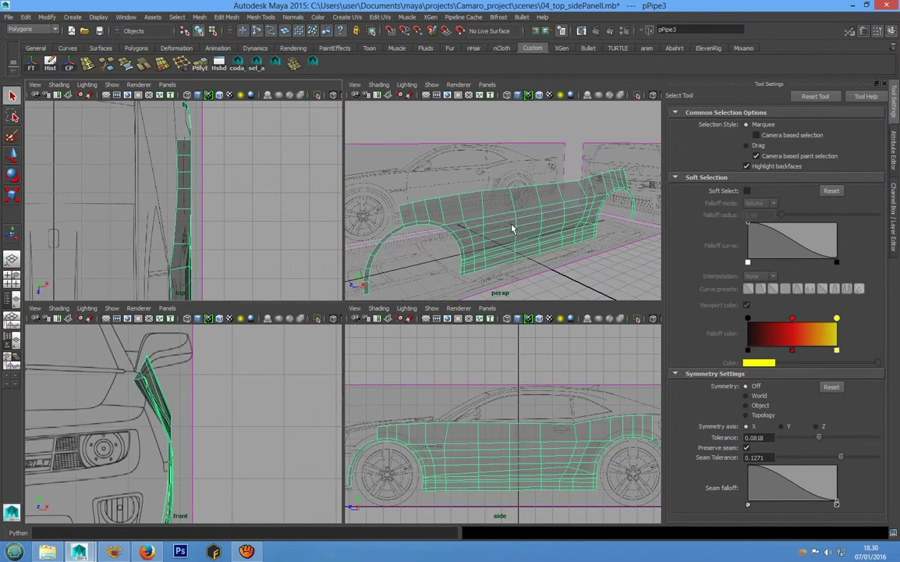
key("space")
scroll(398, 335, "down", 3)
scroll(398, 332, "up", 3)
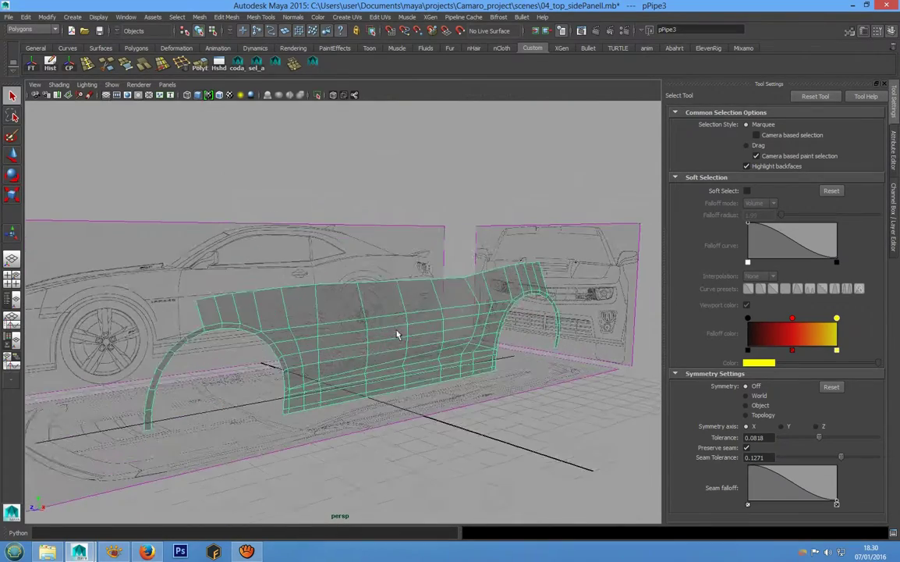
scroll(398, 328, "down", 1)
left_click_drag(398, 329, 412, 353, "alt")
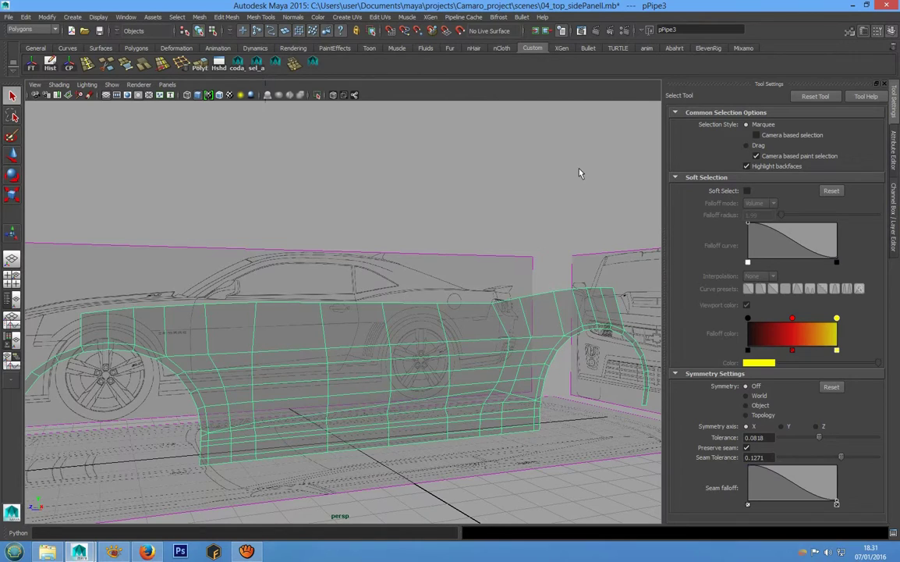
left_click(14, 75)
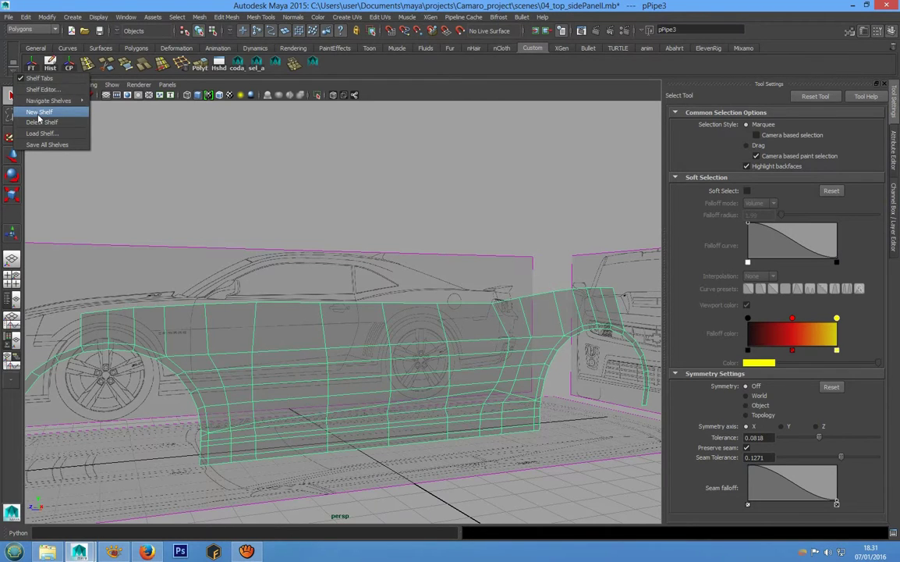
left_click(39, 113)
left_click_drag(444, 245, 353, 211)
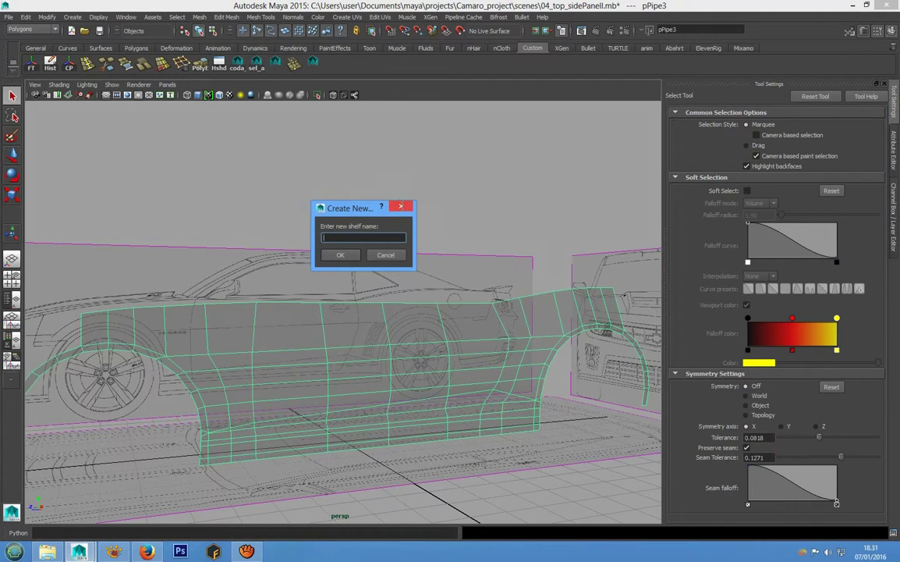
left_click(403, 208)
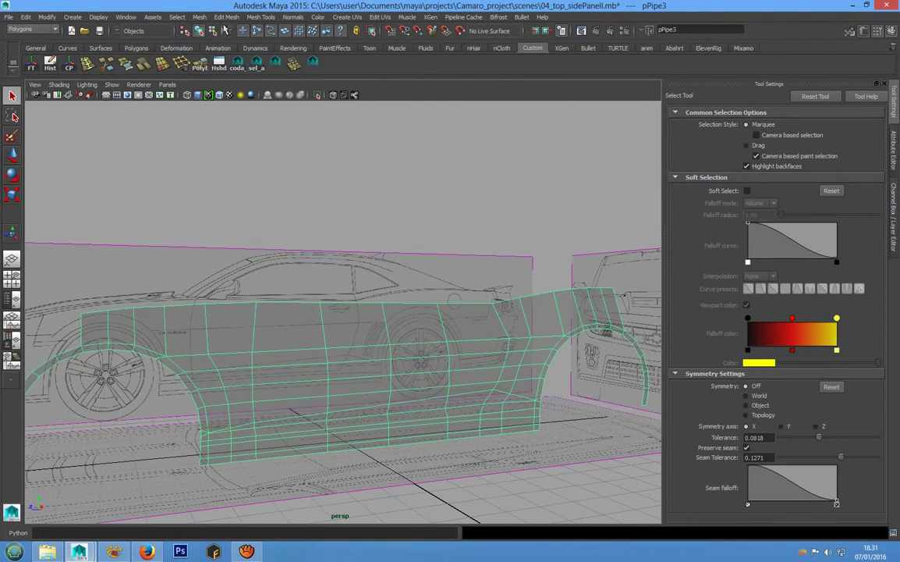
left_click(223, 18)
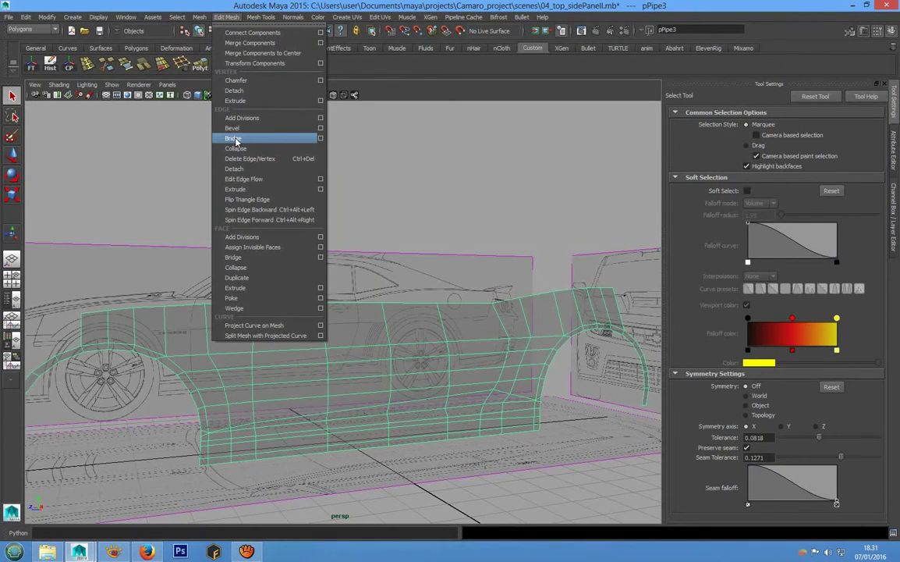
left_click(412, 92)
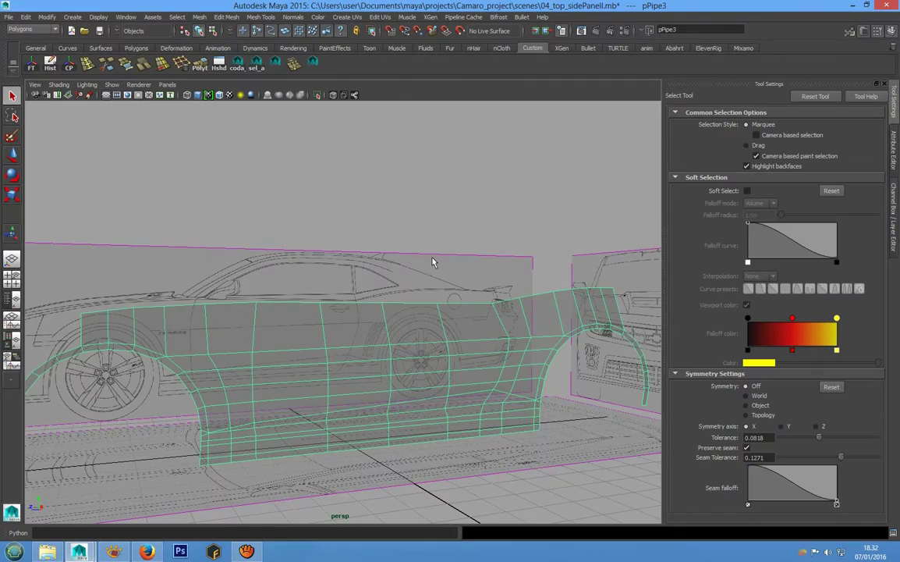
Step: Delete the vertical edge loop running down the side panel closest to the front of the rear wheel arch
scroll(421, 257, "up", 3)
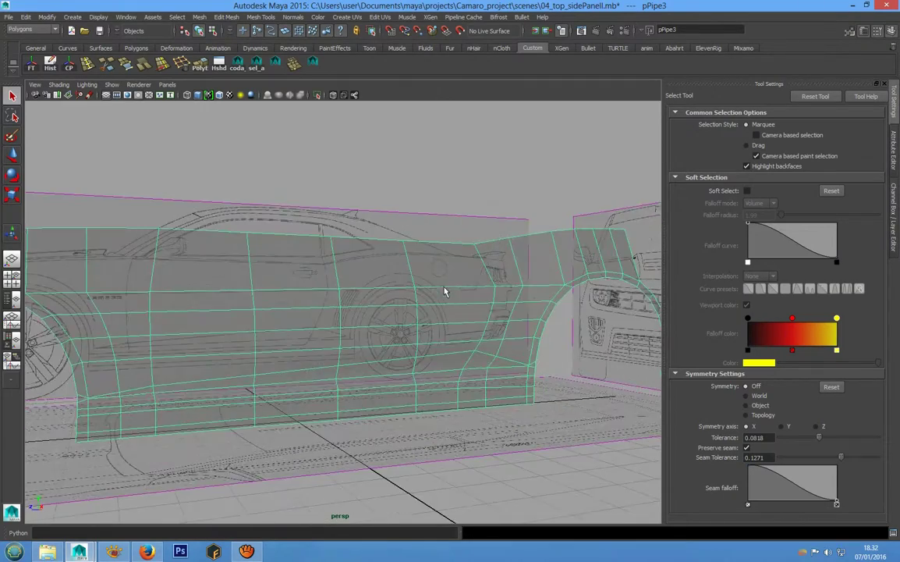
left_click_drag(444, 292, 399, 283, "alt")
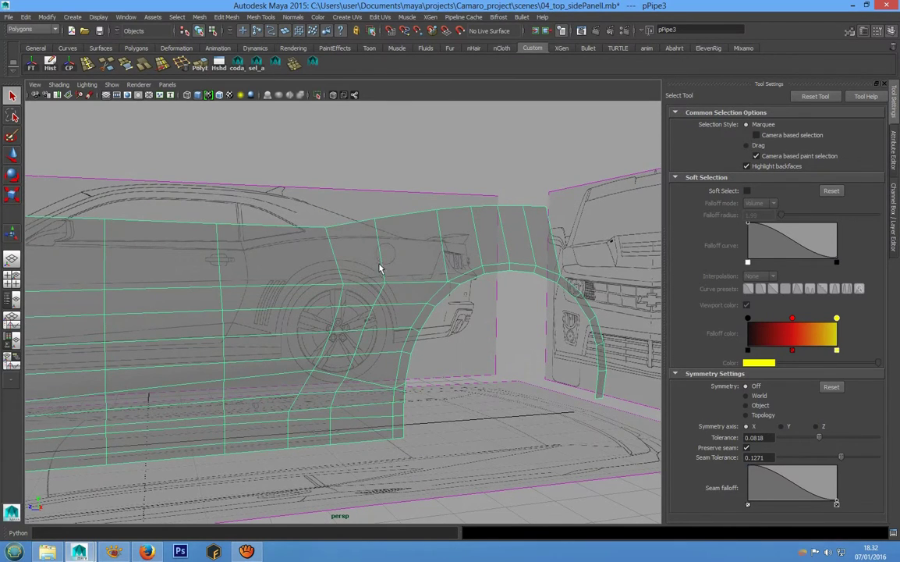
left_click_drag(350, 361, 387, 301, "alt")
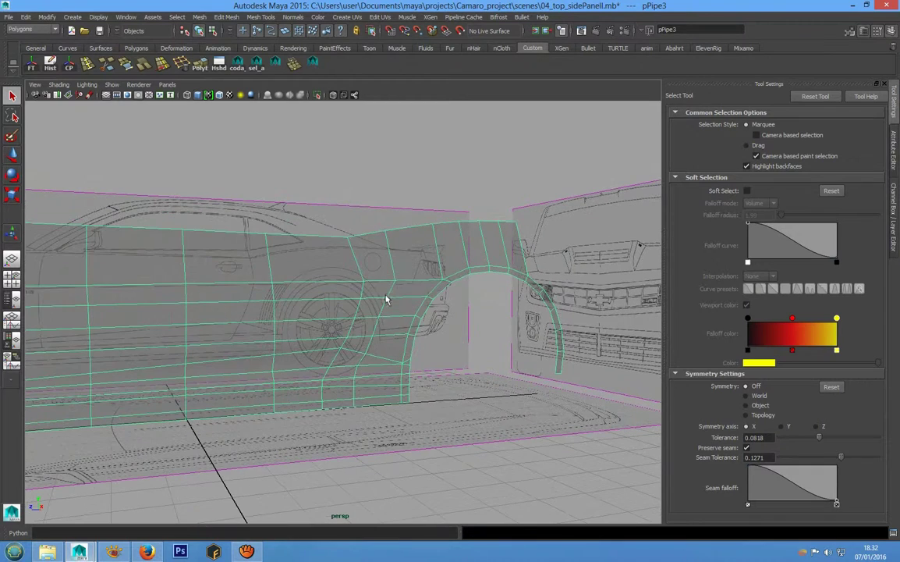
right_click_drag(390, 260, 388, 235)
left_click(390, 252)
left_click_drag(391, 252, 297, 240, "alt")
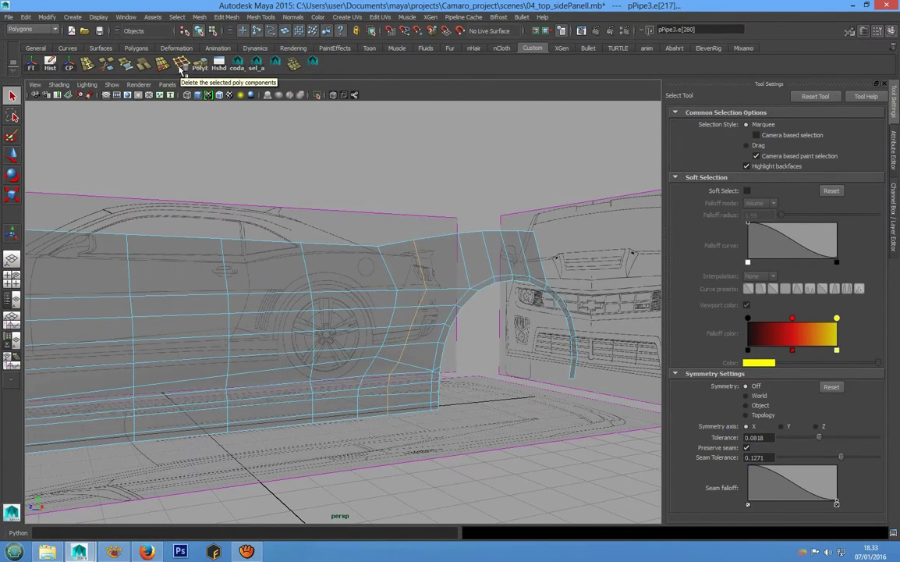
left_click(222, 17)
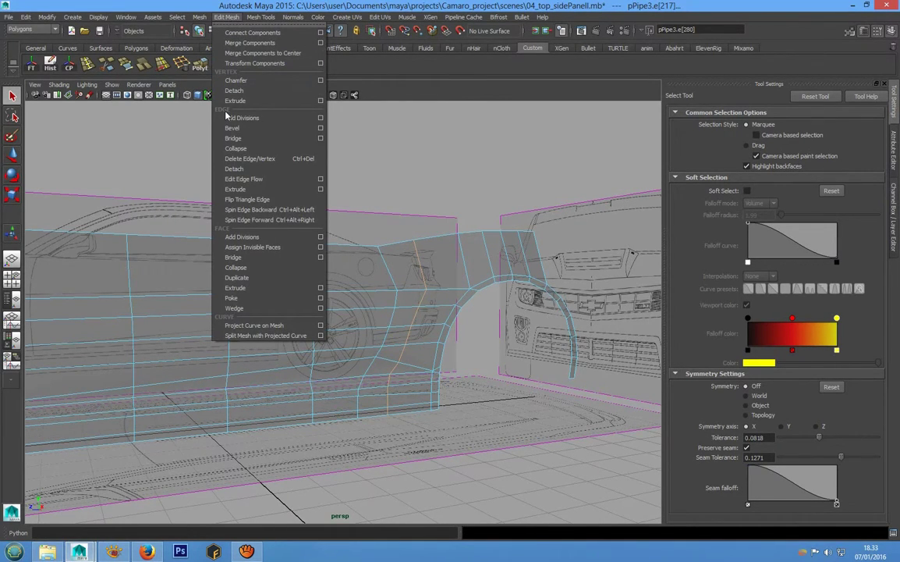
left_click(419, 96)
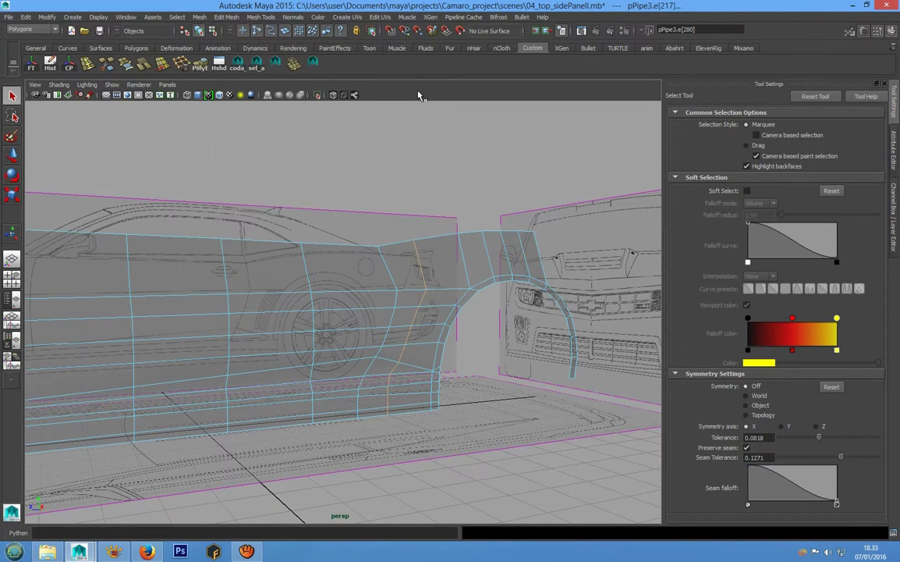
left_click(185, 69)
Step: Shift the mid-height column of vertices just behind the front wheel arch slightly inward along the X axis
left_click_drag(383, 297, 358, 287, "alt")
right_click_drag(358, 287, 374, 276)
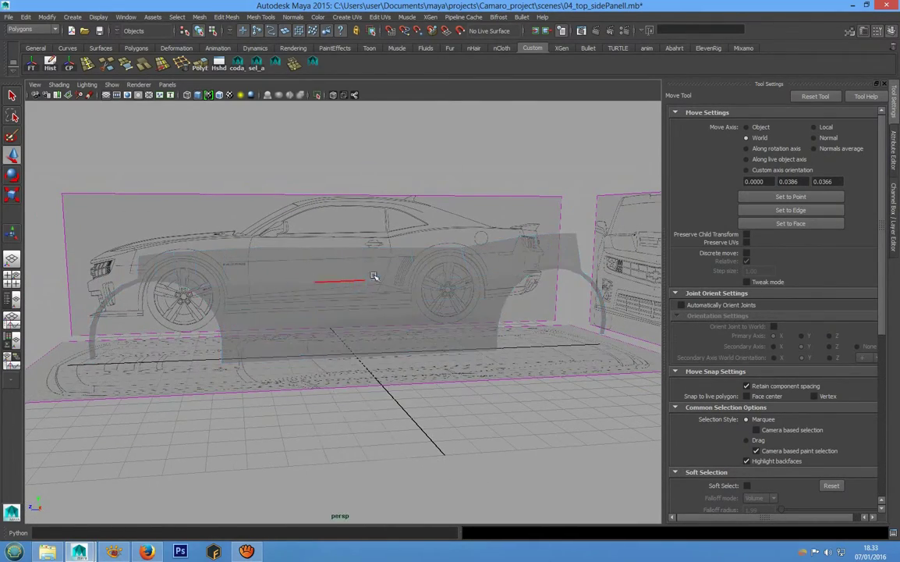
scroll(336, 288, "up", 3)
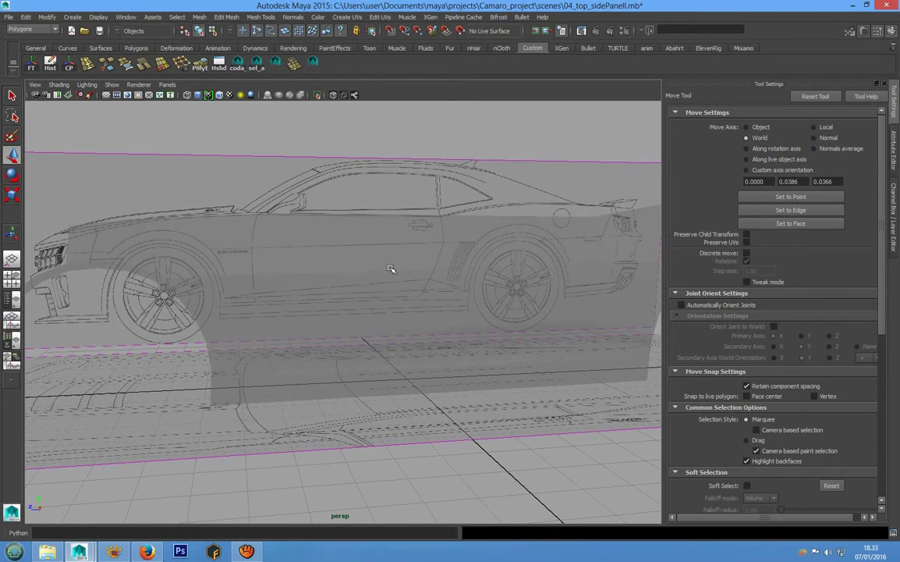
left_click(390, 269)
left_click_drag(353, 297, 360, 263, "alt")
right_click_drag(360, 262, 334, 263)
scroll(312, 238, "up", 2)
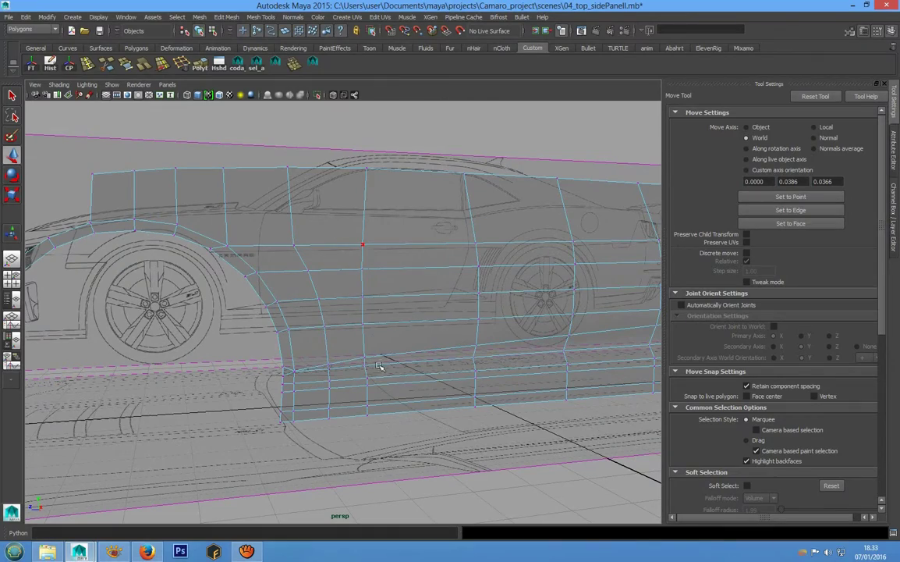
left_click_drag(347, 160, 388, 312)
key("space")
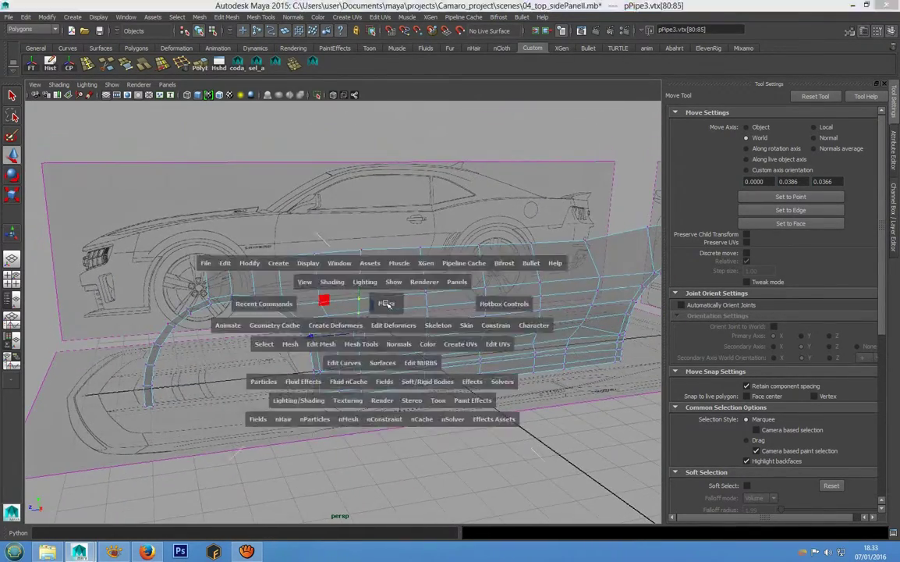
key("space")
scroll(332, 266, "up", 4)
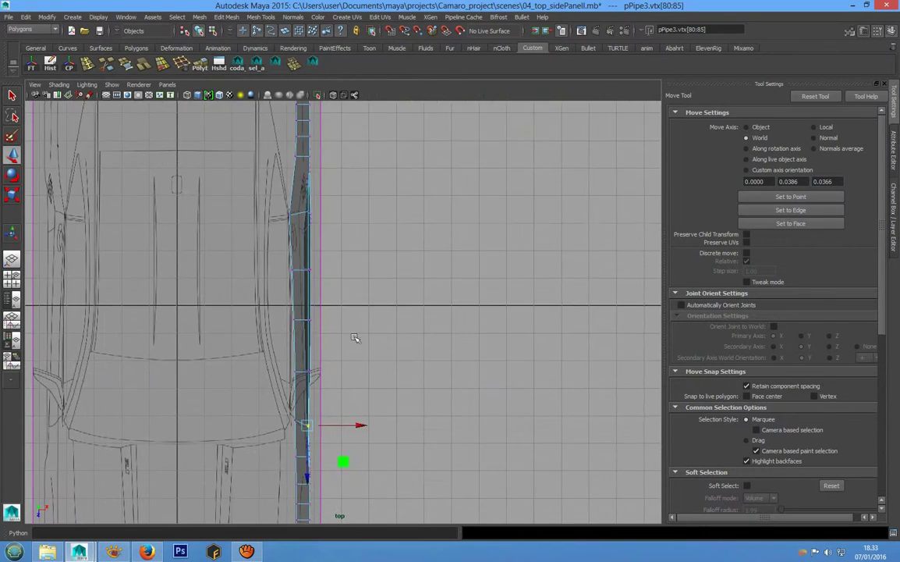
scroll(329, 257, "up", 6)
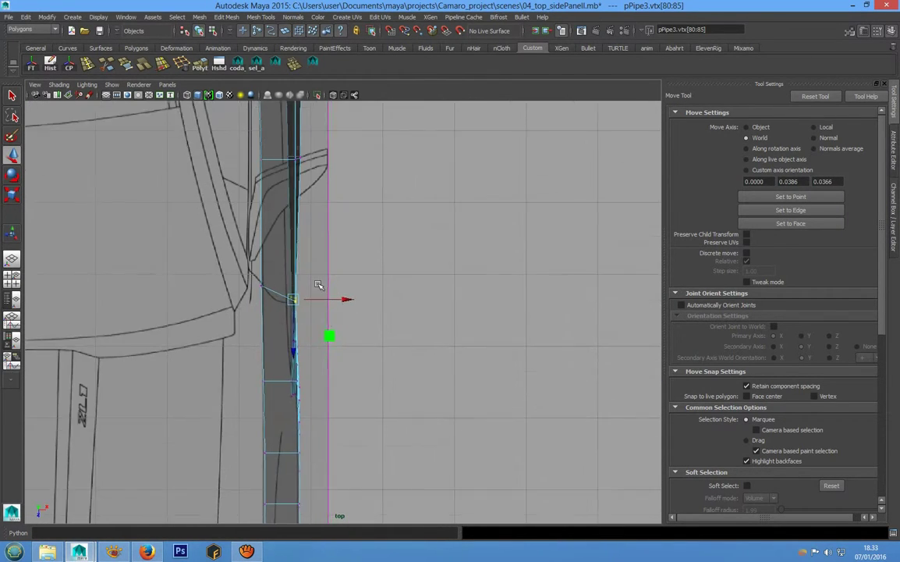
scroll(323, 287, "up", 5)
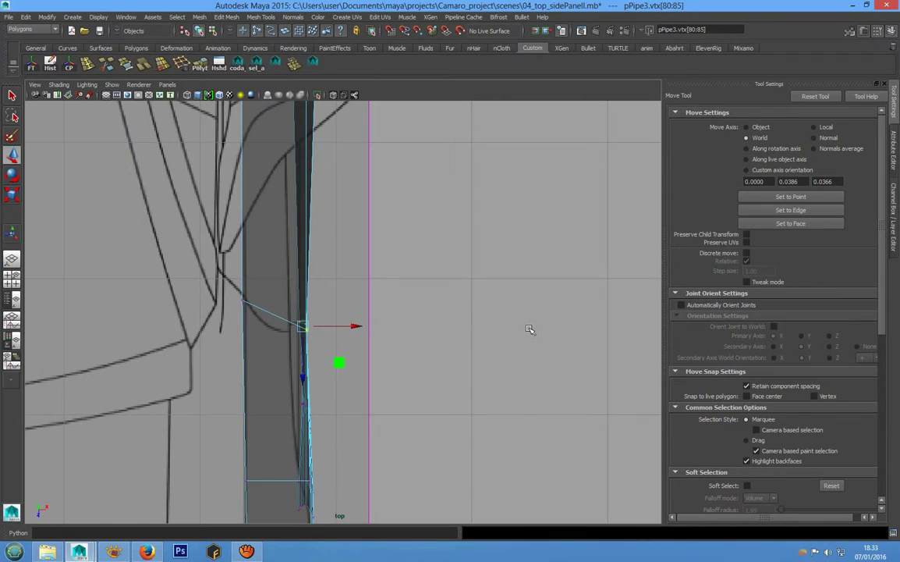
key("space")
scroll(476, 412, "up", 2)
middle_click_drag(476, 411, 455, 349, "alt")
middle_click_drag(172, 197, 183, 190, "alt")
left_click_drag(220, 202, 226, 202)
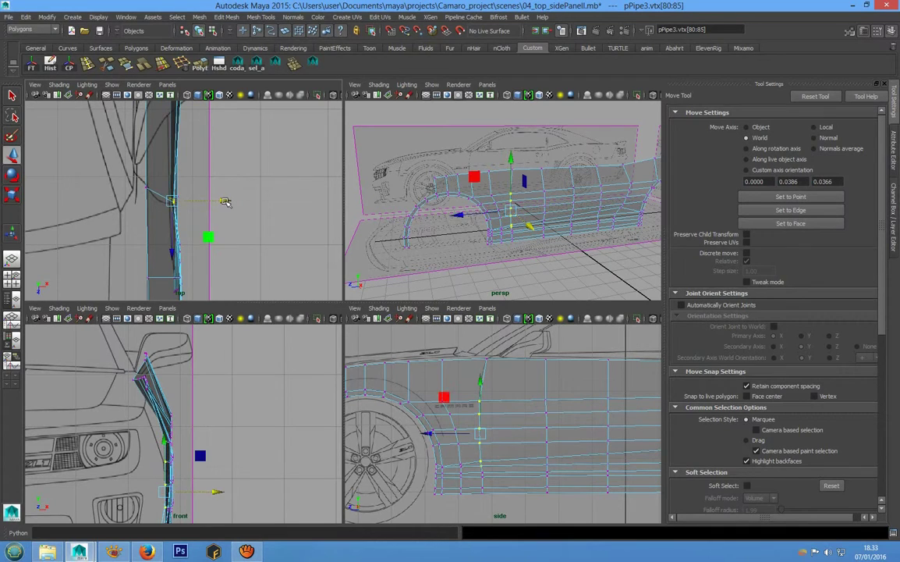
Step: Shift the mid-height vertices of the second column behind the front wheel arch slightly inward along the X axis
scroll(210, 235, "up", 3)
scroll(537, 428, "up", 2)
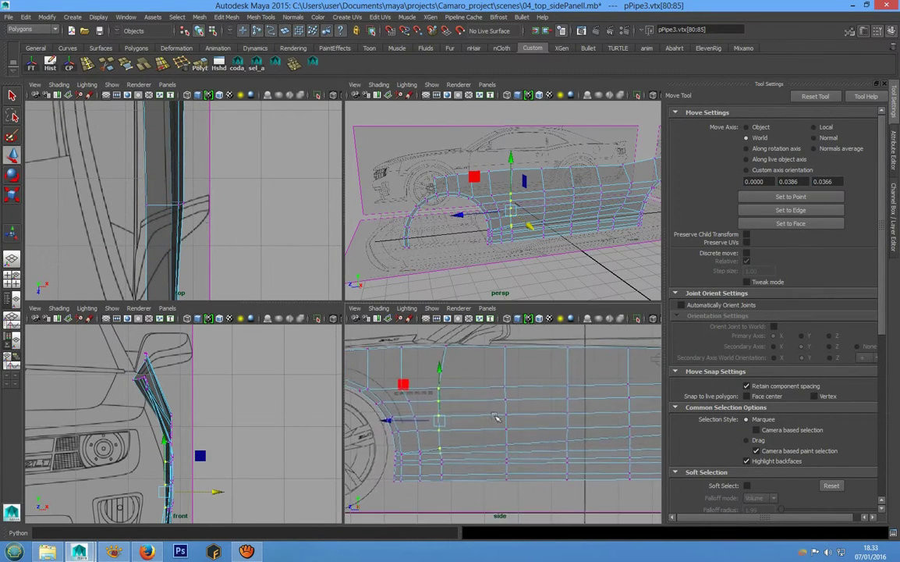
middle_click_drag(537, 428, 492, 416, "alt")
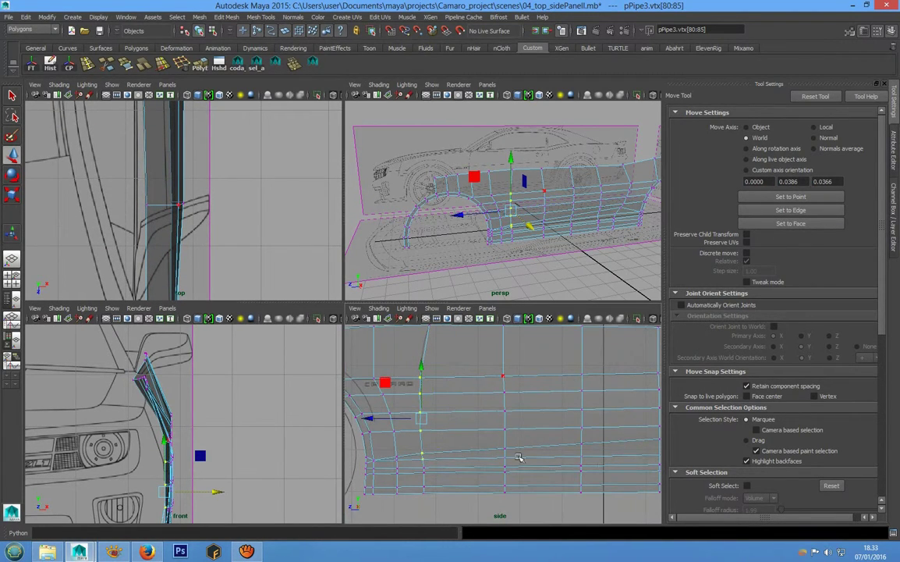
key("Right")
scroll(234, 224, "up", 2)
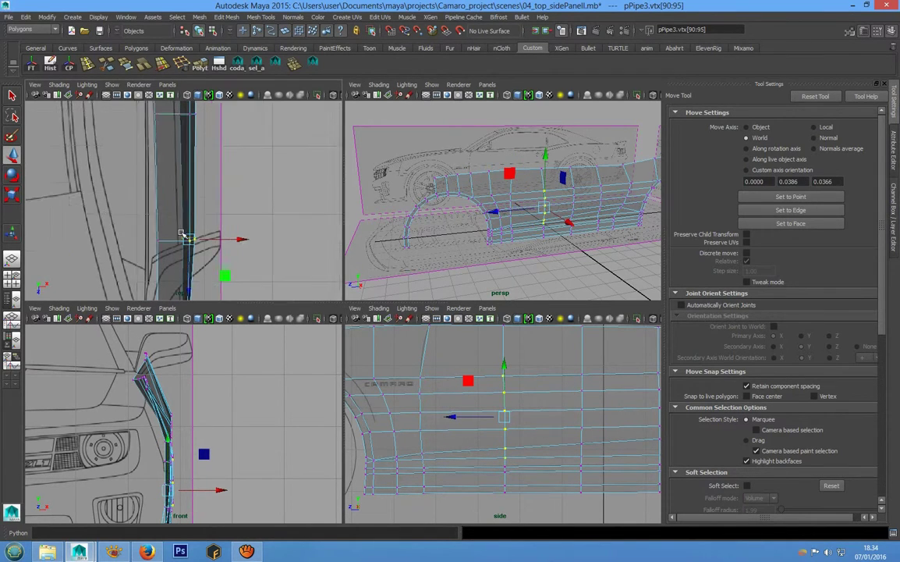
left_click_drag(236, 227, 231, 227)
Step: Shift the mid-height vertices of the third column, near the middle of the door, inward along the X axis
scroll(213, 203, "up", 3)
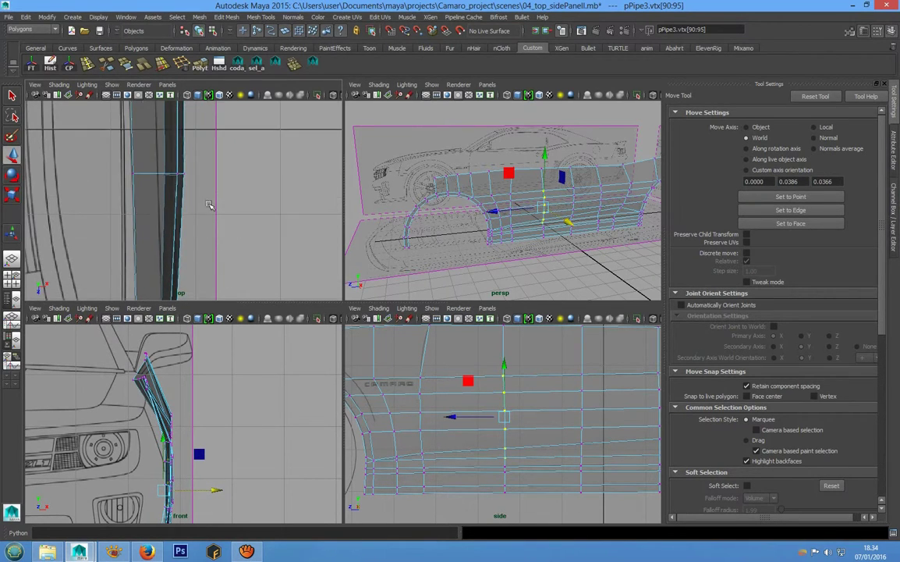
scroll(554, 421, "up", 3)
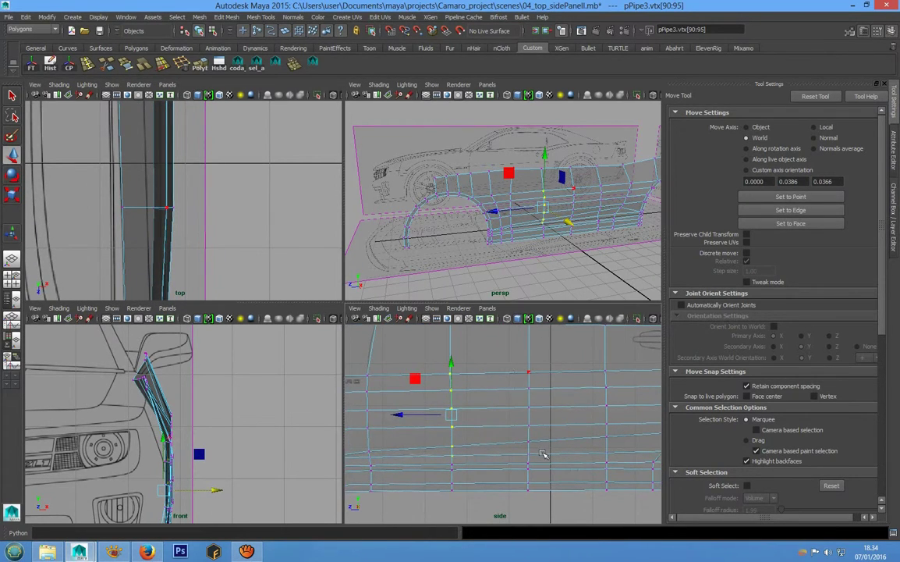
left_click_drag(544, 458, 515, 355)
middle_click_drag(217, 168, 227, 183, "alt")
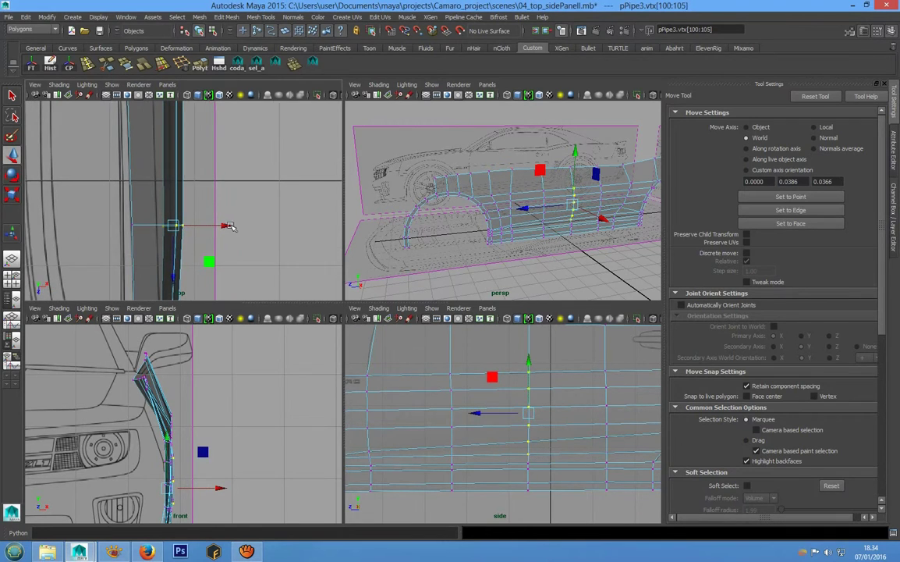
left_click_drag(227, 228, 218, 227)
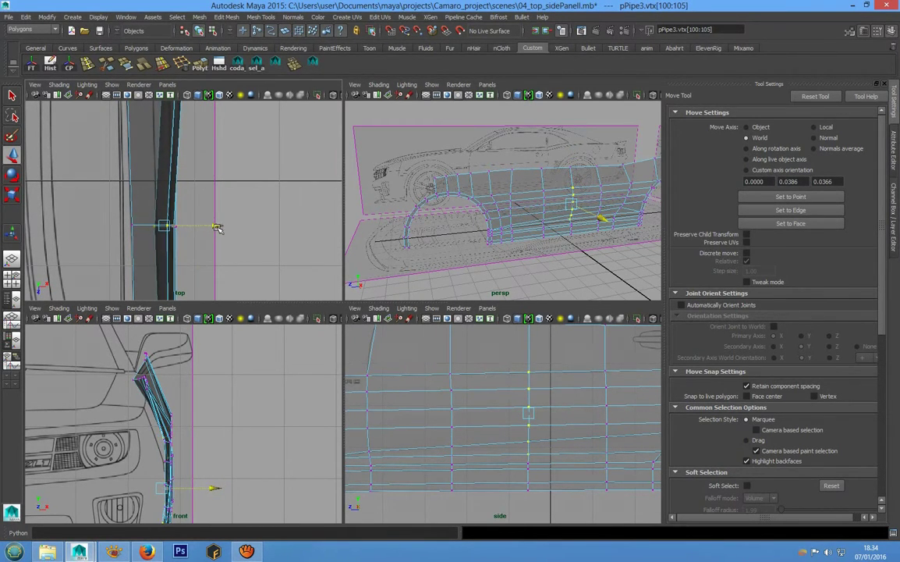
Step: Shift the mid-height vertices of the fourth column, just ahead of the door handle, inward along the X axis
middle_click_drag(593, 374, 487, 378, "alt")
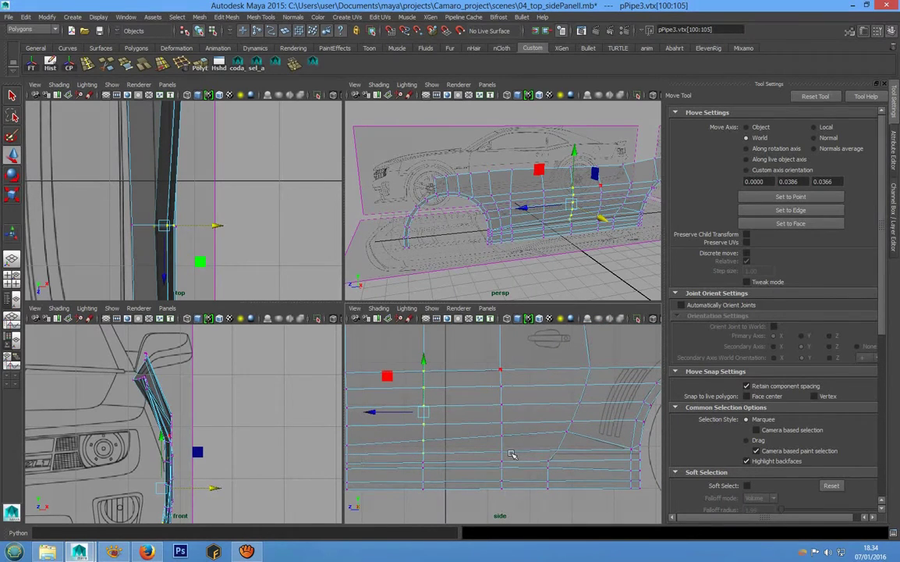
key("Right")
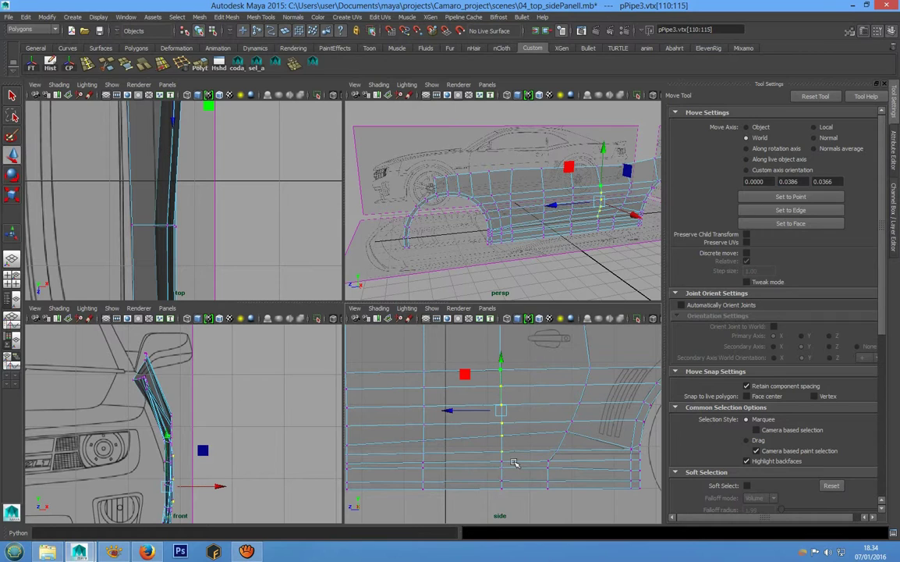
key("f")
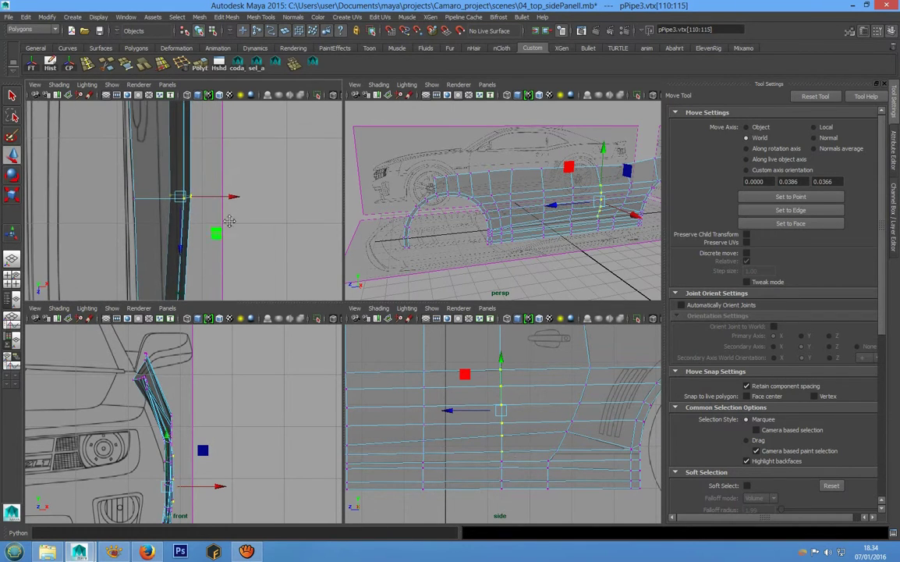
left_click_drag(237, 198, 224, 197)
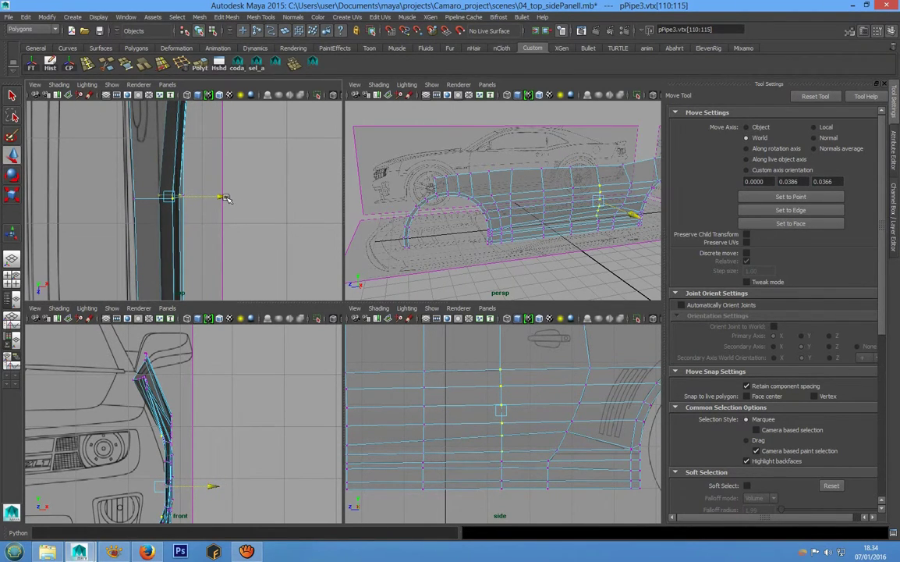
Step: Shift the mid-height vertices of the slanted column at the door's rear edge slightly inward along the X axis
middle_click_drag(534, 394, 469, 383, "alt")
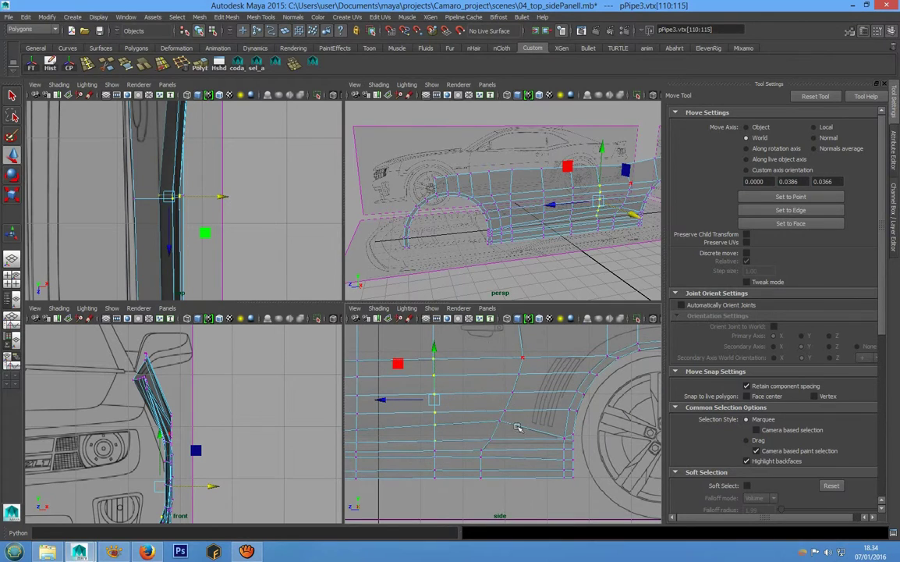
left_click_drag(519, 445, 485, 349)
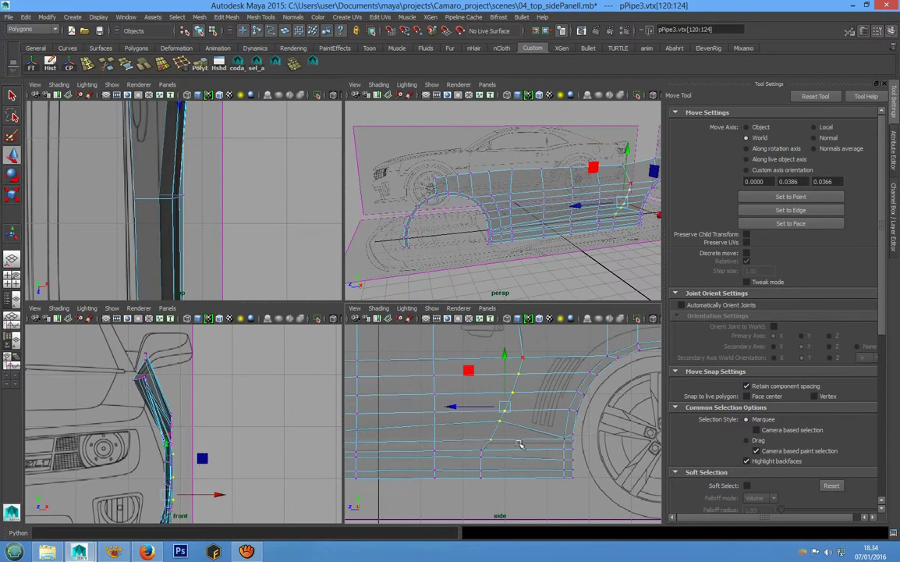
left_click(519, 353, "shift")
key("f")
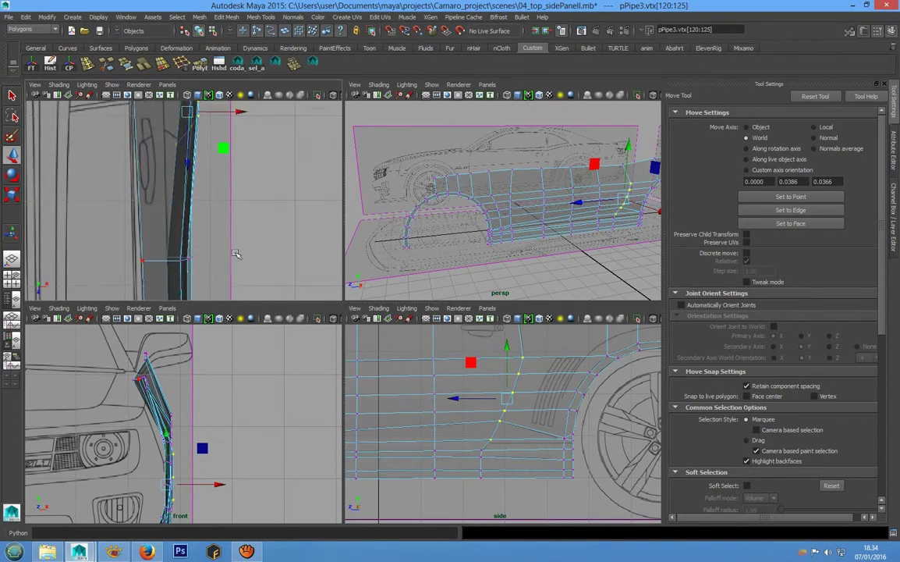
left_click_drag(221, 223, 213, 222)
left_click_drag(500, 204, 524, 228, "alt")
right_click_drag(525, 228, 562, 202)
key("a")
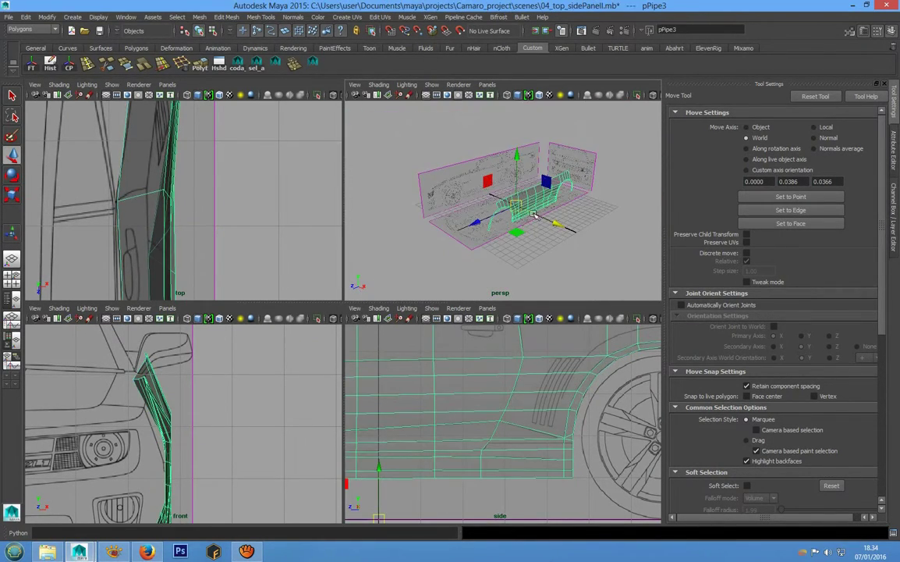
Step: Insert a lengthwise edge loop about midway through the uppermost band of faces on the side panel
key("space")
key("f")
left_click_drag(432, 203, 447, 295, "alt")
left_click_drag(434, 299, 170, 174, "alt")
left_click(81, 59)
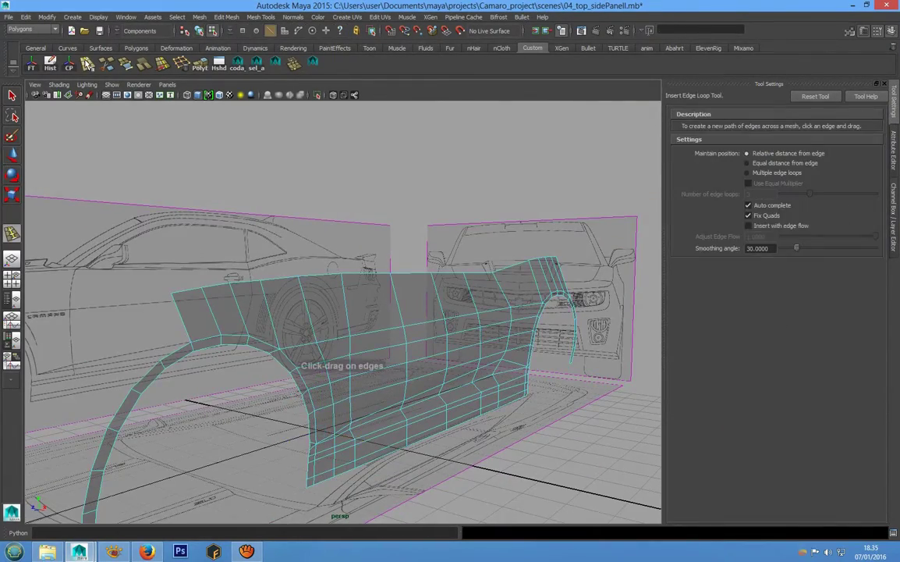
scroll(396, 367, "up", 1)
left_click_drag(346, 263, 333, 305, "alt")
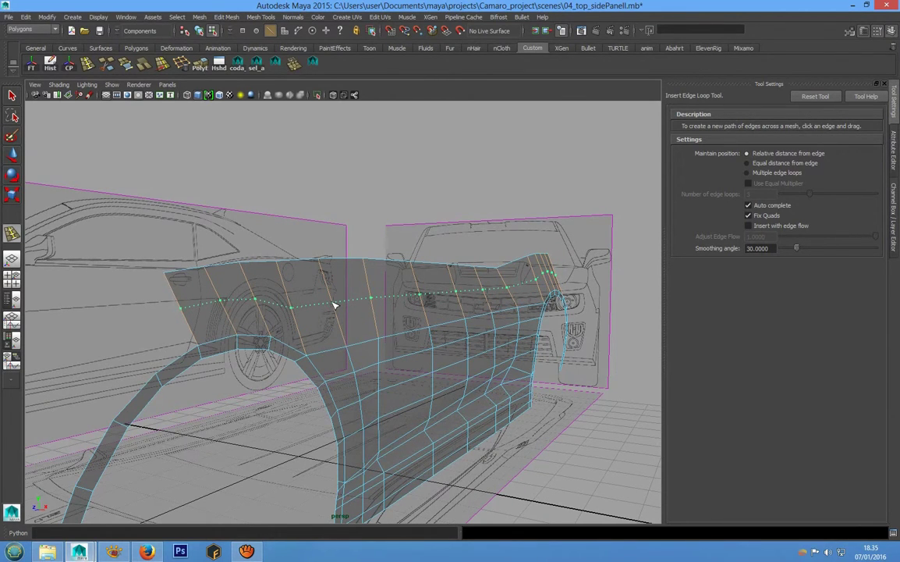
left_click(333, 305)
left_click_drag(333, 305, 323, 331, "alt")
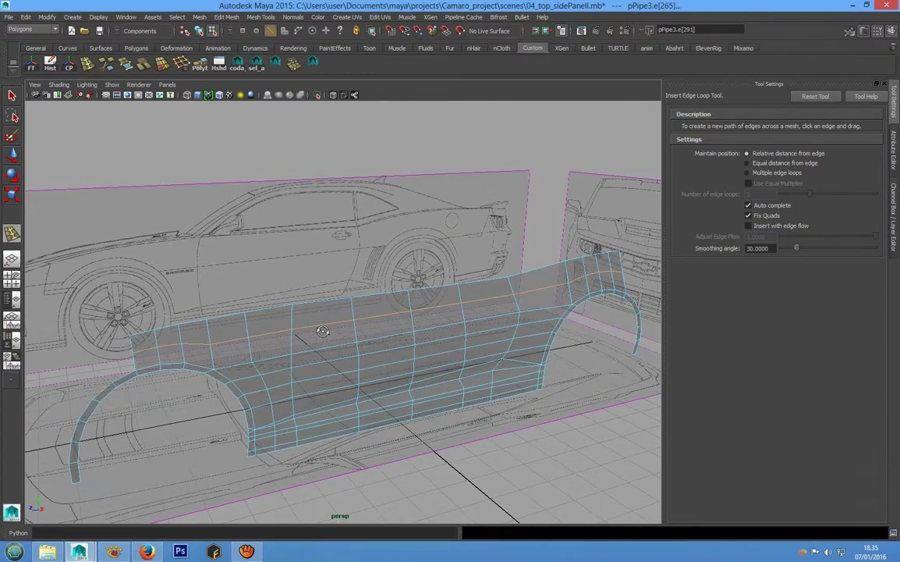
Step: Set the move axis to Normal and lower the new loop's third vertex from the front onto the blueprint's fender arch line
key("space")
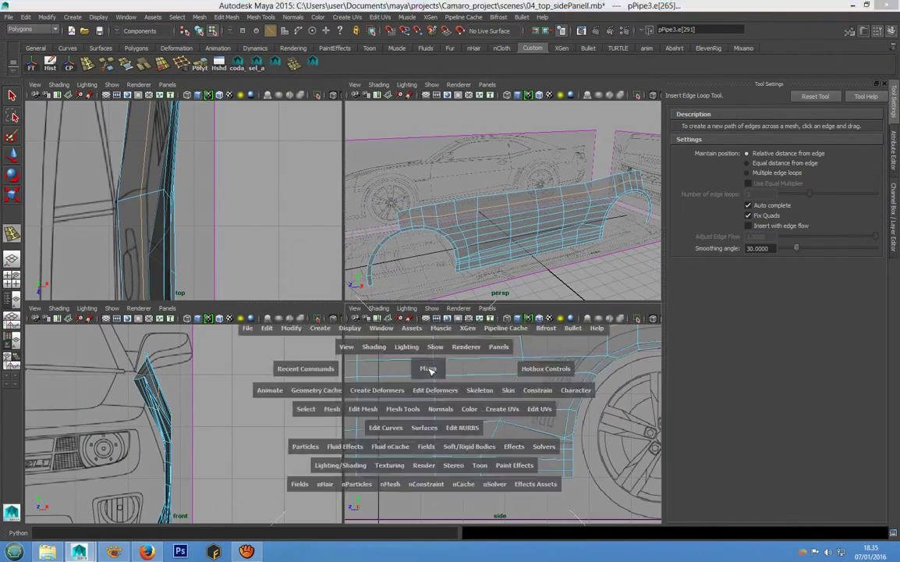
key("space")
scroll(341, 287, "down", 5)
scroll(474, 356, "up", 8)
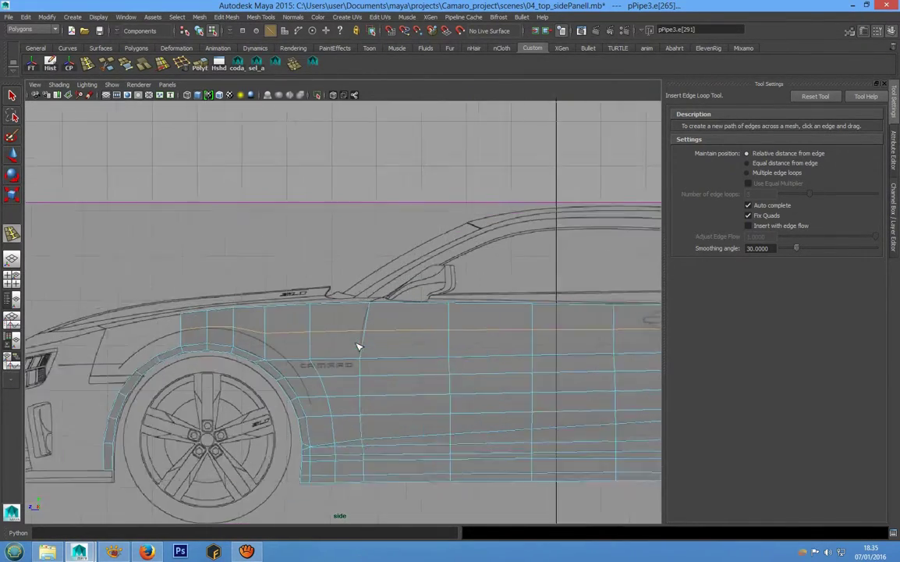
scroll(360, 340, "up", 2)
right_click_drag(362, 335, 312, 316)
scroll(328, 336, "up", 3)
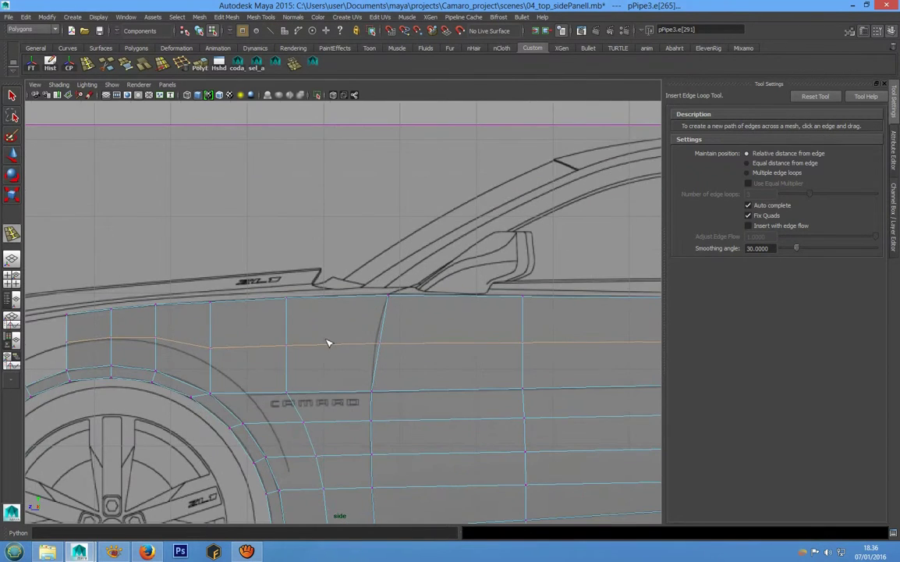
scroll(327, 344, "up", 3)
left_click(341, 348)
key("w")
scroll(288, 346, "up", 1)
middle_click_drag(288, 350, 312, 348, "alt")
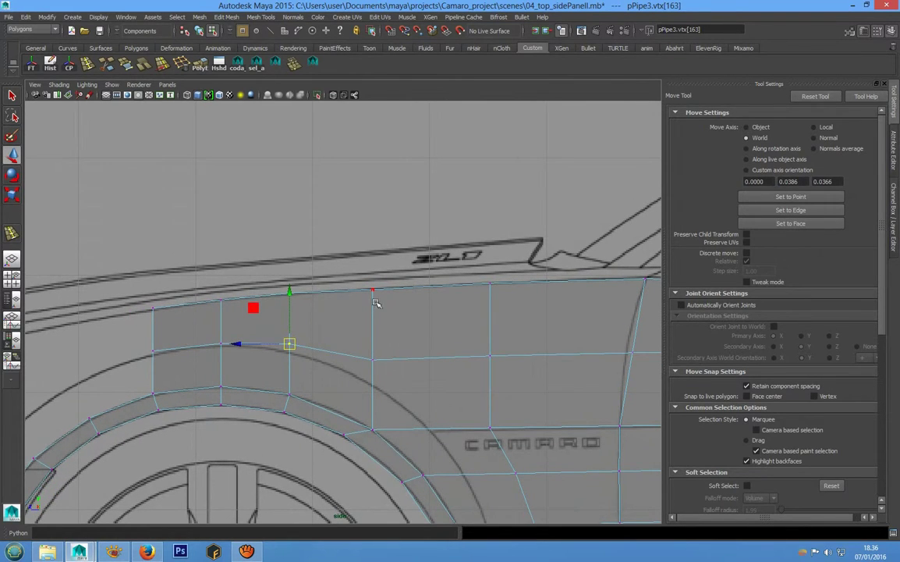
left_click(815, 138)
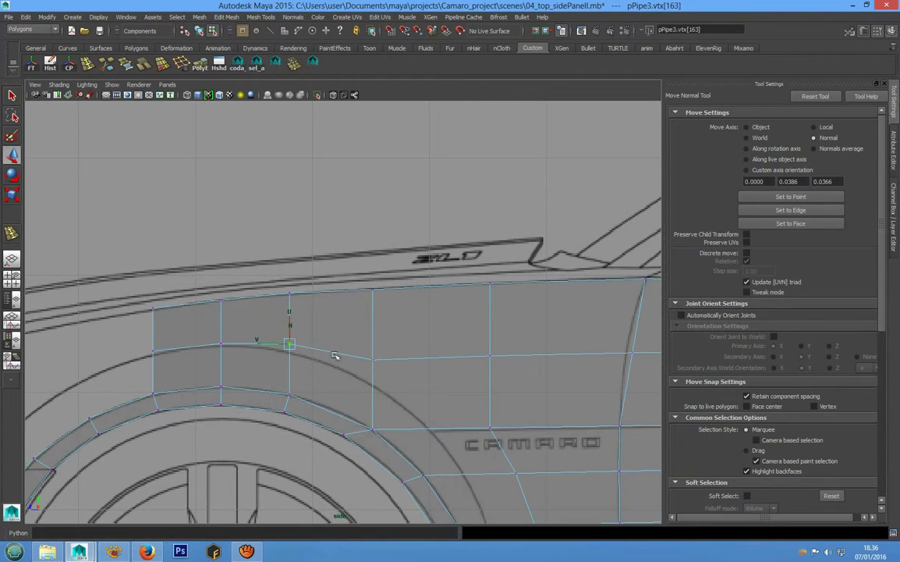
scroll(335, 356, "up", 1)
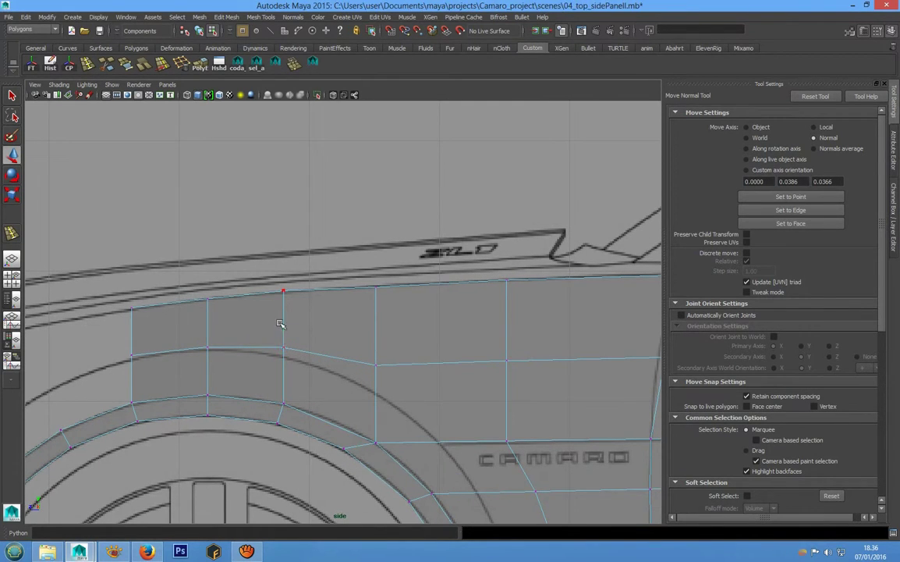
left_click_drag(283, 321, 282, 330)
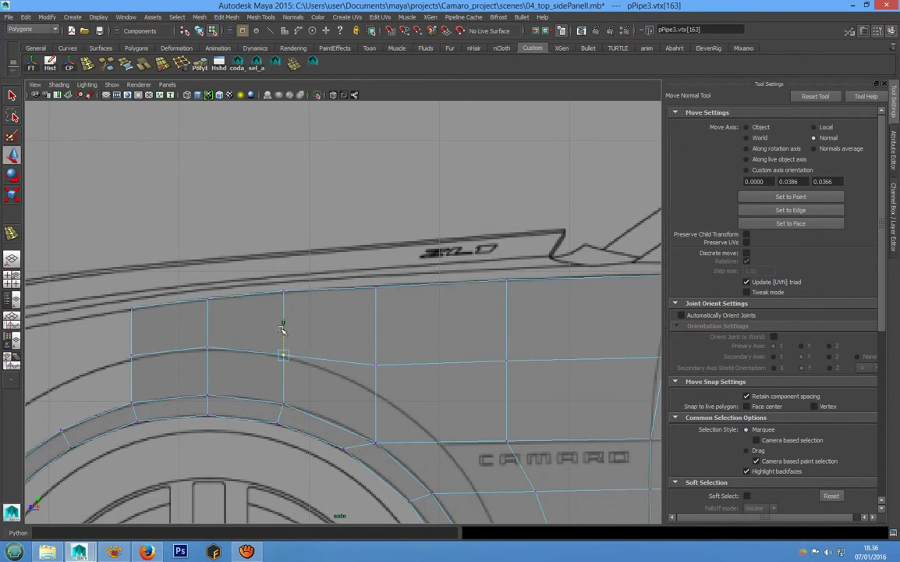
Step: Lower the new loop's next two vertices behind the front wheel, placing the first on the fender arch line and easing the second toward it
left_click(376, 364)
middle_click_drag(378, 352, 358, 355, "alt")
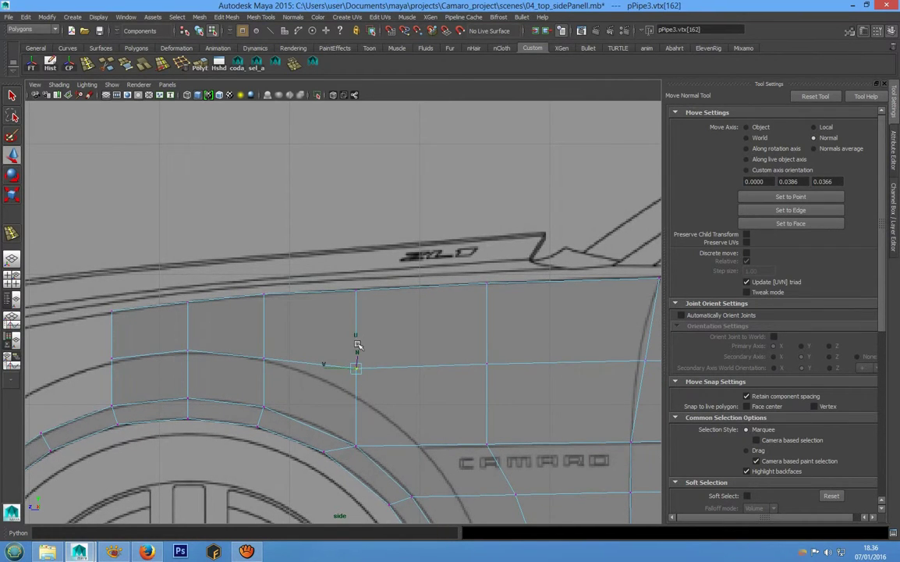
left_click_drag(355, 339, 354, 365)
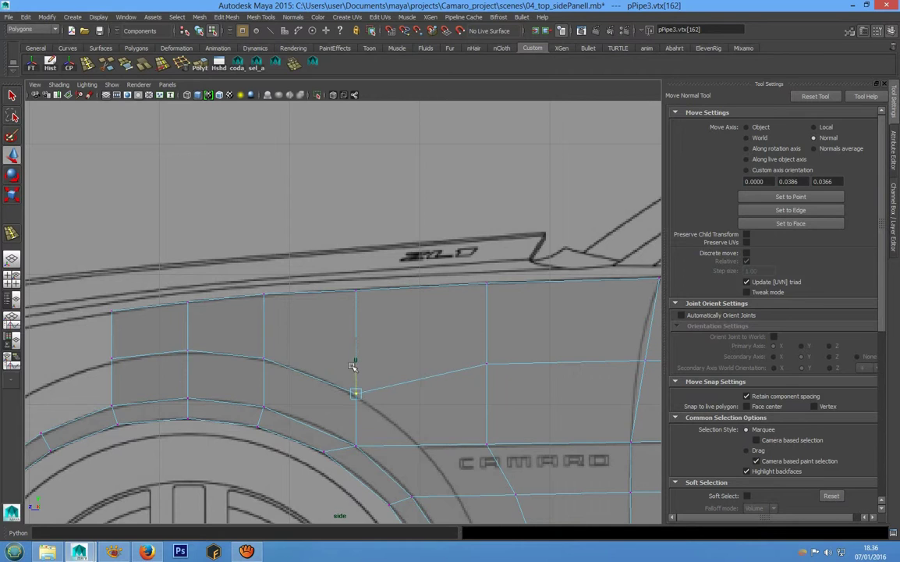
middle_click_drag(462, 344, 356, 317, "alt")
left_click(400, 358)
middle_click_drag(400, 357, 359, 358, "alt")
left_click_drag(359, 358, 358, 330)
middle_click_drag(357, 330, 382, 345, "alt")
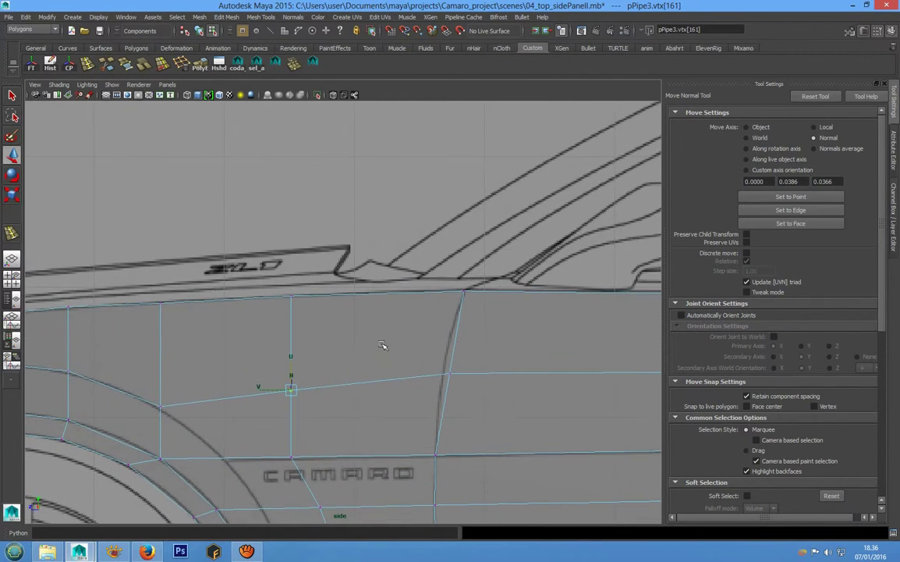
Step: Slide the new loop's vertices at the door's front and rear edges sideways to follow the blueprint's door outline
left_click(450, 375)
mouse_move(447, 373)
left_mouse_down()
mouse_move(418, 372)
mouse_move(436, 369)
left_mouse_up()
right_click_drag(436, 372, 301, 361, "alt")
middle_click_drag(301, 362, 370, 334, "alt")
left_click(388, 335)
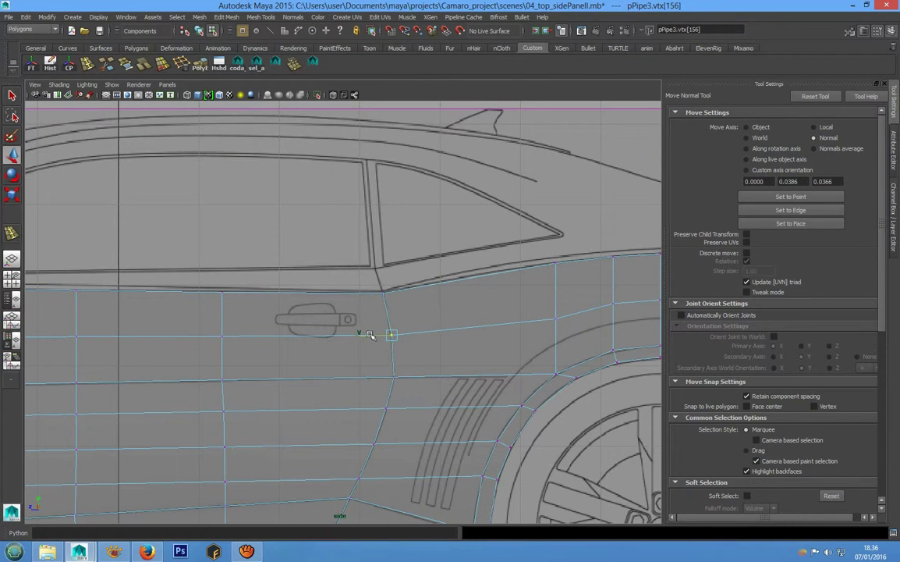
scroll(426, 332, "down", 3)
middle_click_drag(426, 331, 454, 321, "alt")
key("F8")
left_click(359, 325)
mouse_move(358, 326)
middle_mouse_down("alt")
mouse_move(381, 338)
mouse_move(391, 331)
mouse_move(353, 338)
middle_mouse_up("alt")
right_click_drag(353, 338, 438, 342, "alt")
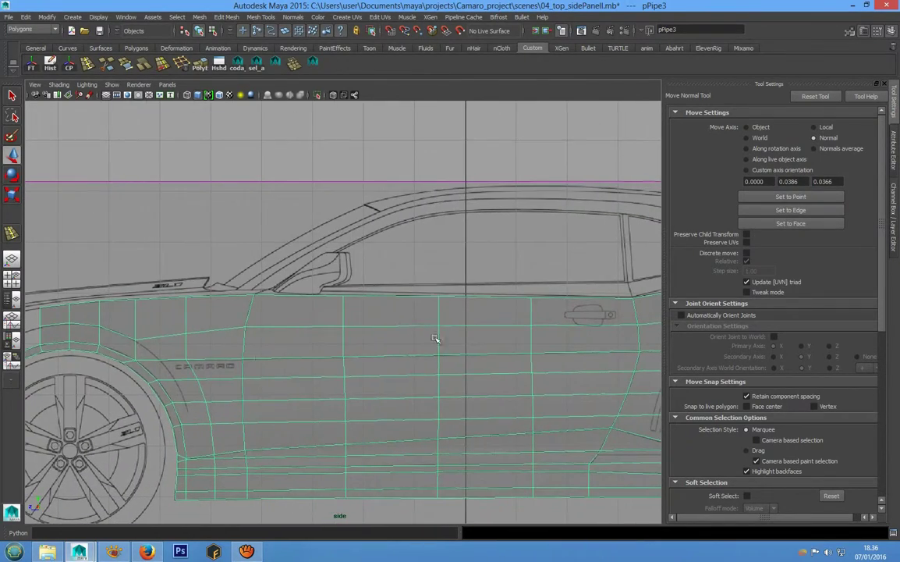
Step: Extrude the full run of edges along the side panel's top border
key("space")
key("space")
left_click_drag(409, 298, 382, 311, "alt")
right_click_drag(382, 311, 234, 316)
right_click_drag(165, 309, 168, 270)
left_click(129, 337)
left_click_drag(128, 338, 463, 314, "alt")
left_click(443, 305)
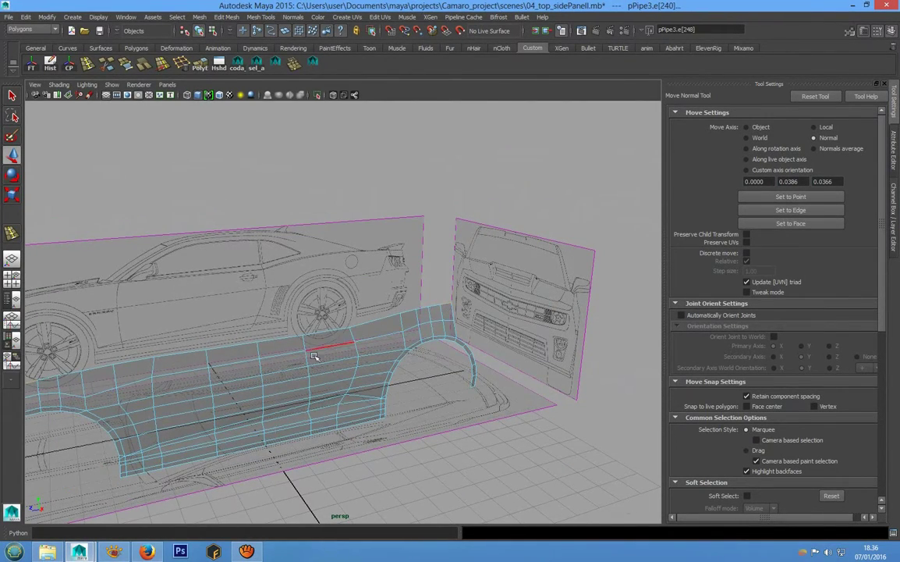
left_click_drag(234, 330, 297, 328, "alt")
left_click(288, 333)
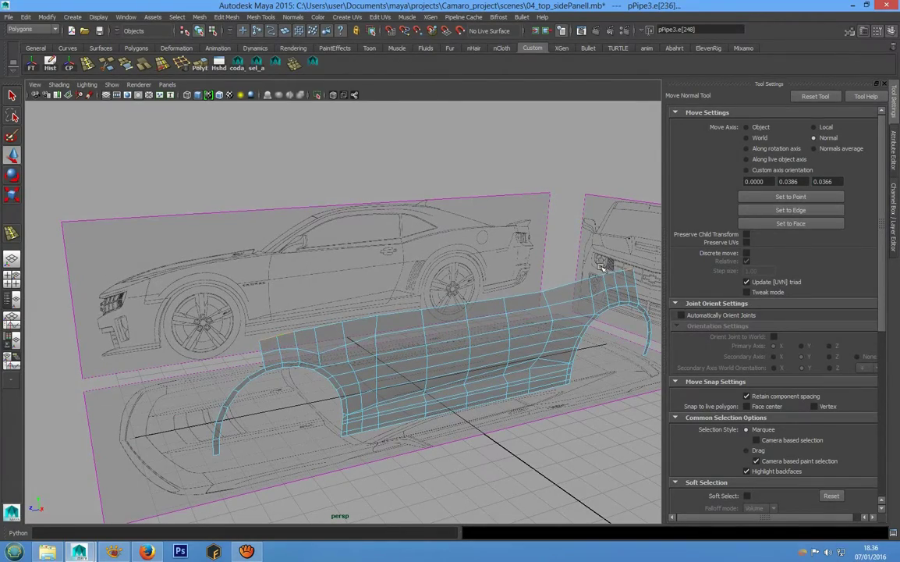
left_click_drag(504, 303, 420, 323, "alt")
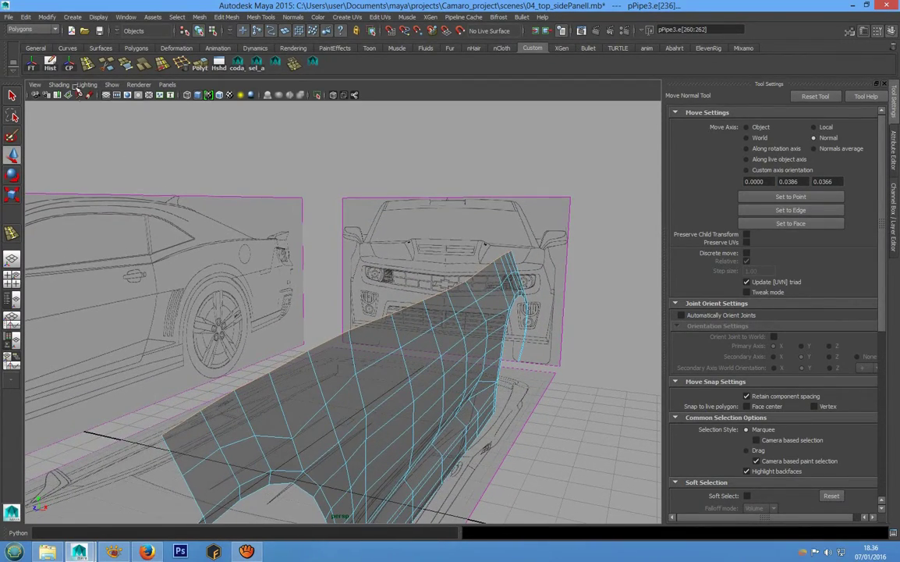
left_click(201, 67)
left_click_drag(369, 272, 380, 319, "alt")
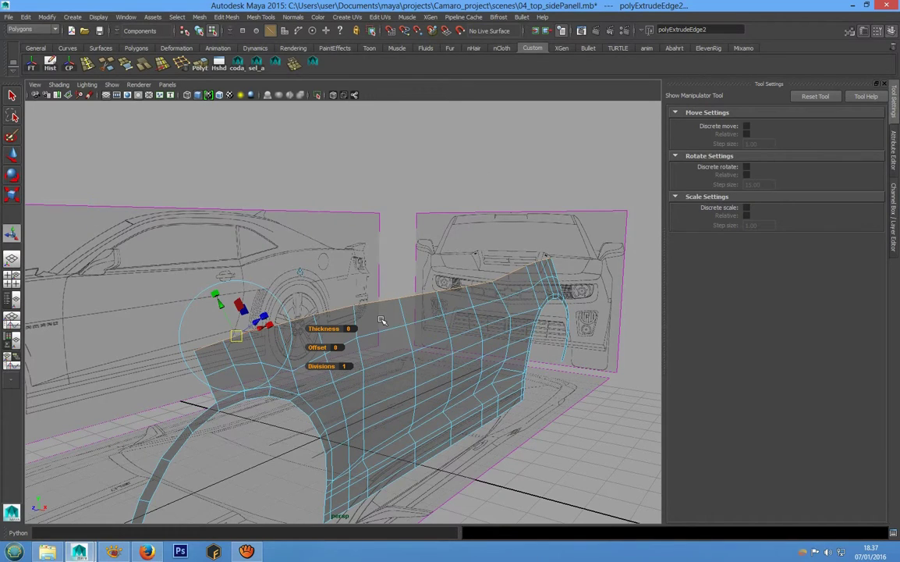
Step: Set the move axis to World and move the extruded top border edges slightly inward and upward
key("w")
left_click_drag(363, 315, 386, 326, "alt")
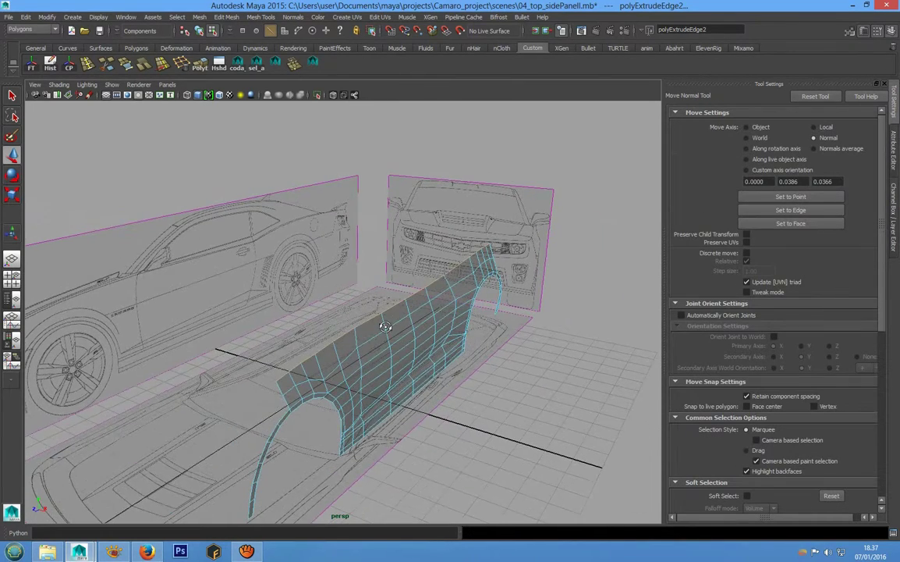
left_click(757, 139)
left_click_drag(394, 289, 465, 287, "alt")
left_click_drag(506, 260, 469, 194)
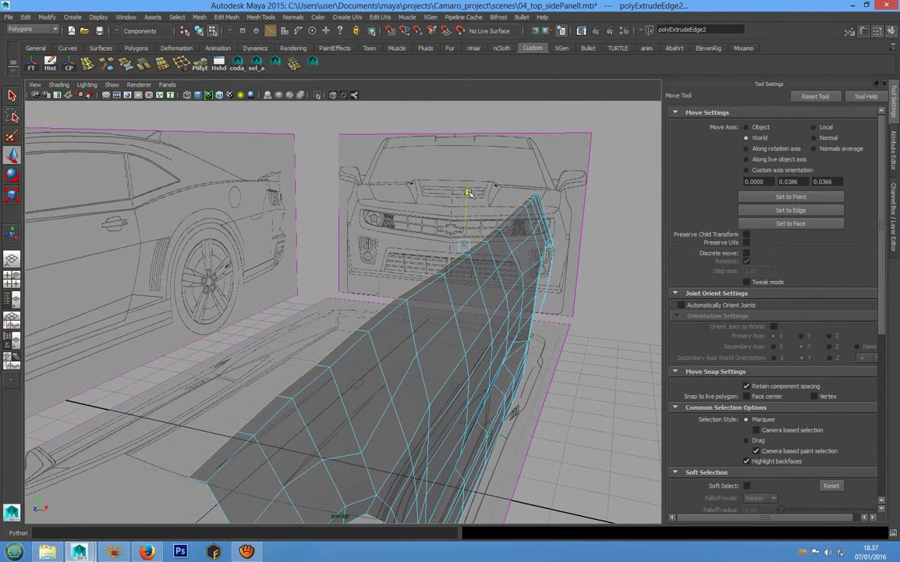
left_click_drag(468, 193, 429, 344)
Step: Shift the front vertices of the extruded top border inward along the X axis to the blueprint's hood line, working in the top view
key("space")
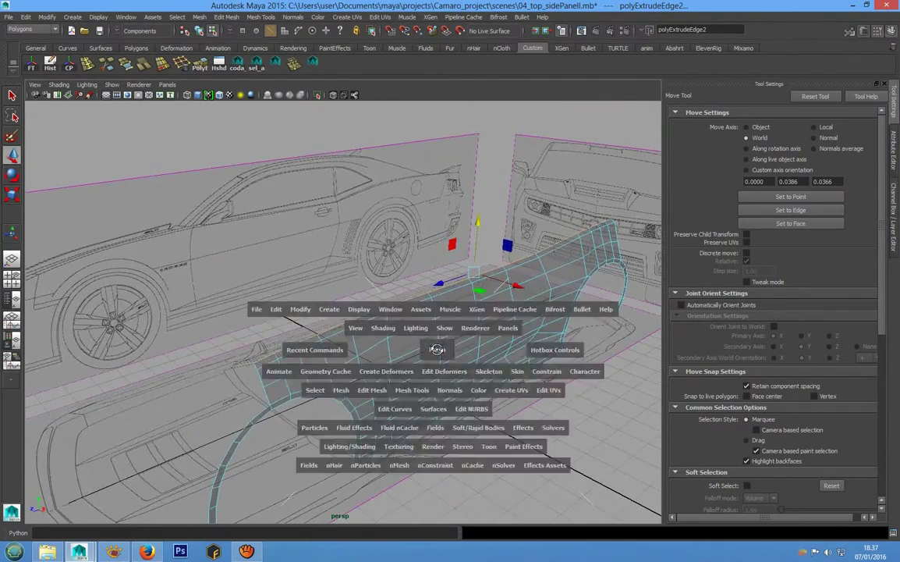
key("space")
scroll(311, 316, "up", 3)
scroll(331, 351, "up", 5)
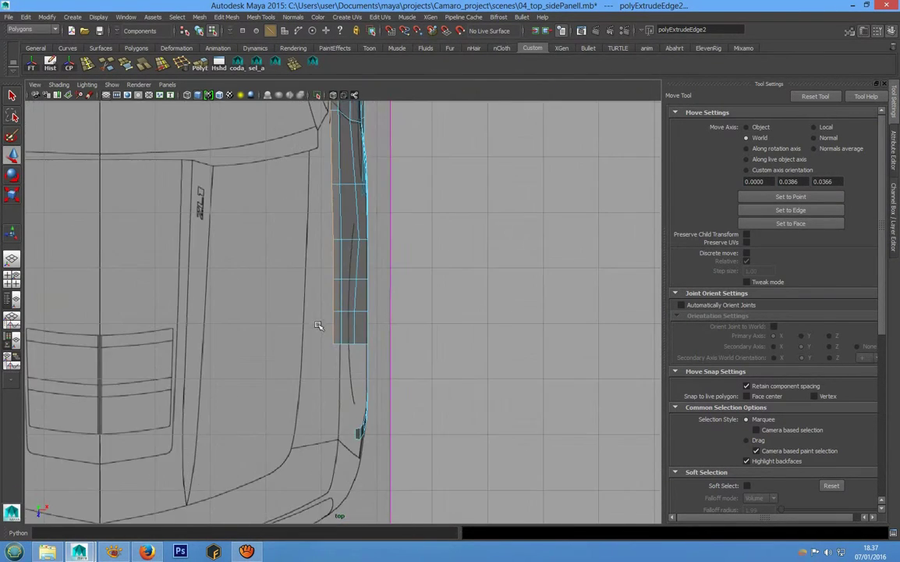
right_click_drag(367, 305, 414, 291)
scroll(369, 328, "up", 5)
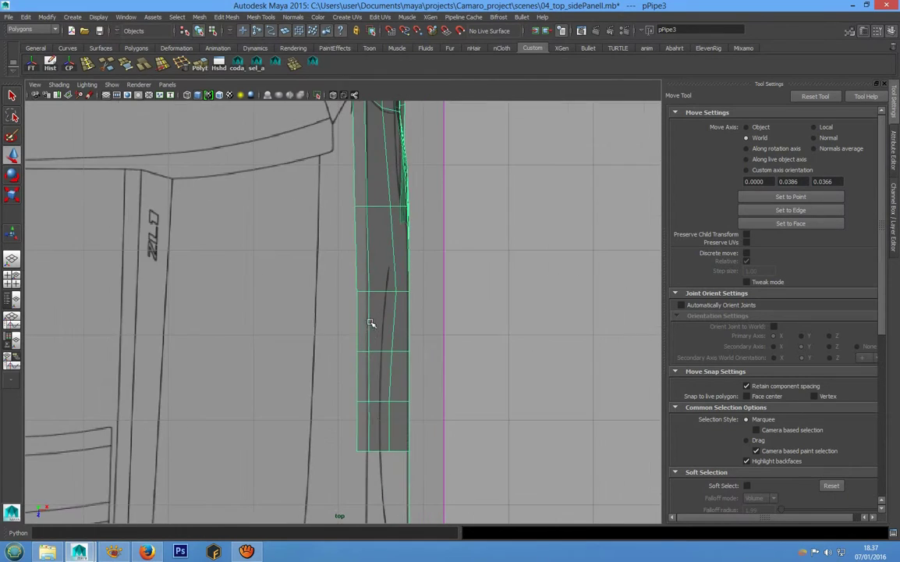
middle_click_drag(357, 369, 367, 324, "alt")
right_click_drag(368, 322, 322, 317)
mouse_move(347, 381)
left_mouse_down()
mouse_move(375, 400)
mouse_move(338, 392)
left_mouse_up()
left_click(358, 316)
middle_click_drag(373, 284, 348, 307)
left_click(360, 337)
middle_click_drag(407, 331, 345, 337)
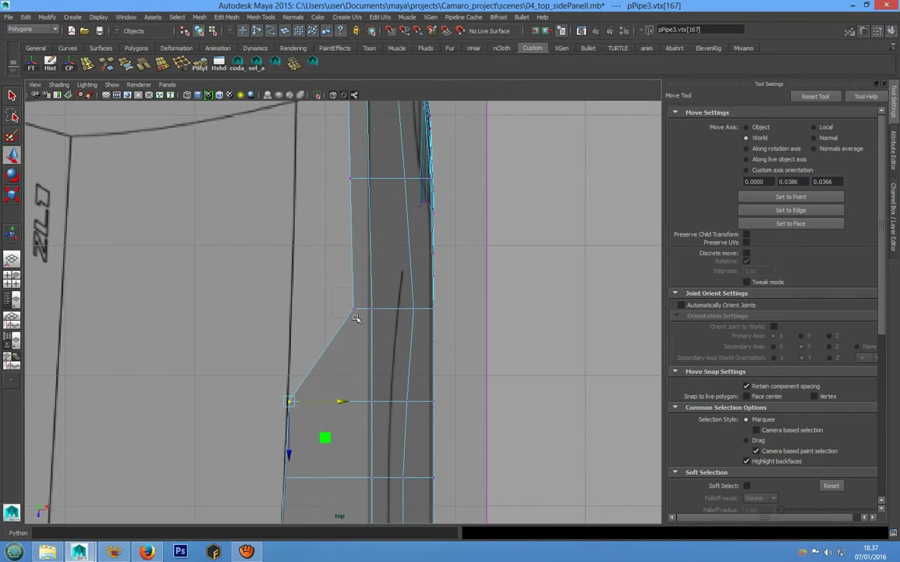
left_click(354, 312)
middle_click_drag(408, 312, 337, 203)
Step: Shift the front fender's inner column vertices sideways in the top view to straighten them along the blueprint's fender crease
left_click(364, 450)
left_click(415, 451)
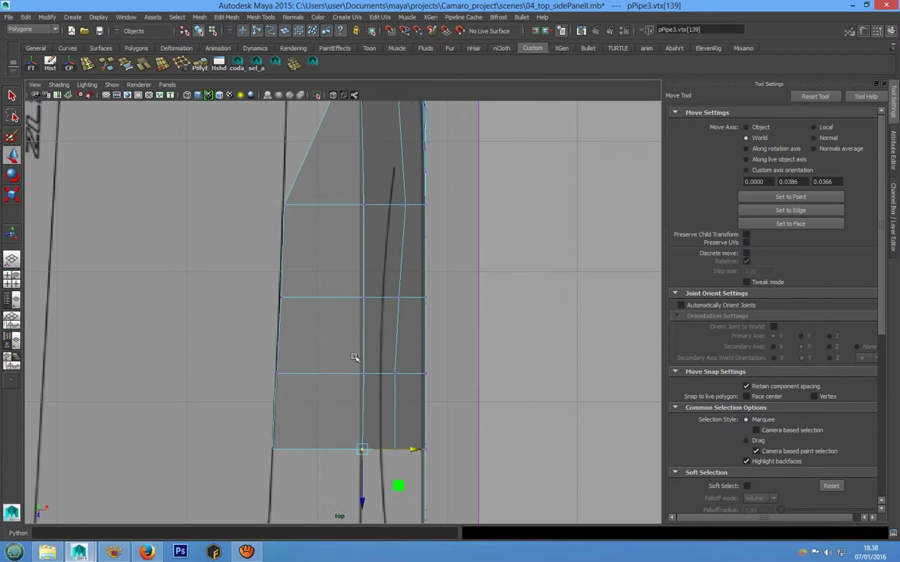
left_click(363, 374)
scroll(367, 336, "up", 3)
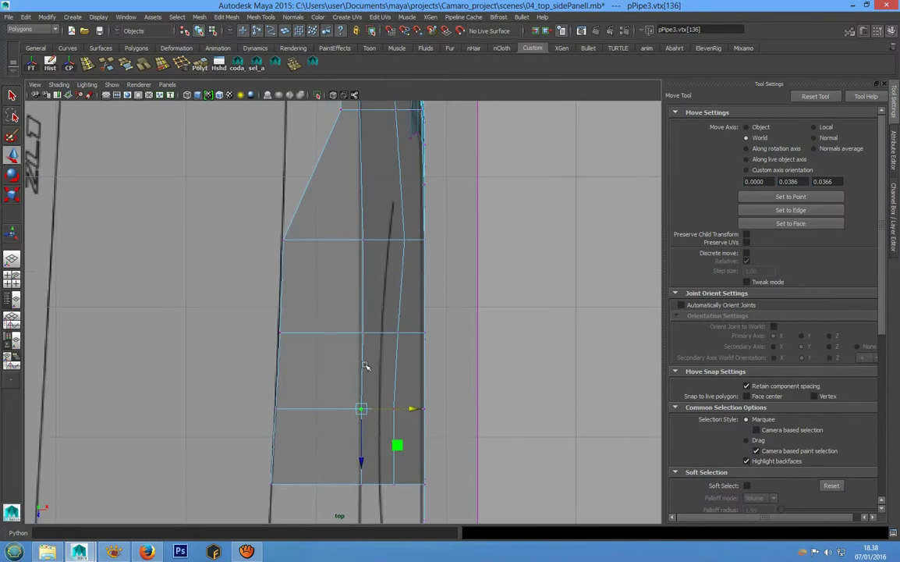
left_click_drag(367, 320, 402, 355)
middle_click_drag(423, 345, 344, 350, "alt")
left_click_drag(396, 407, 396, 408)
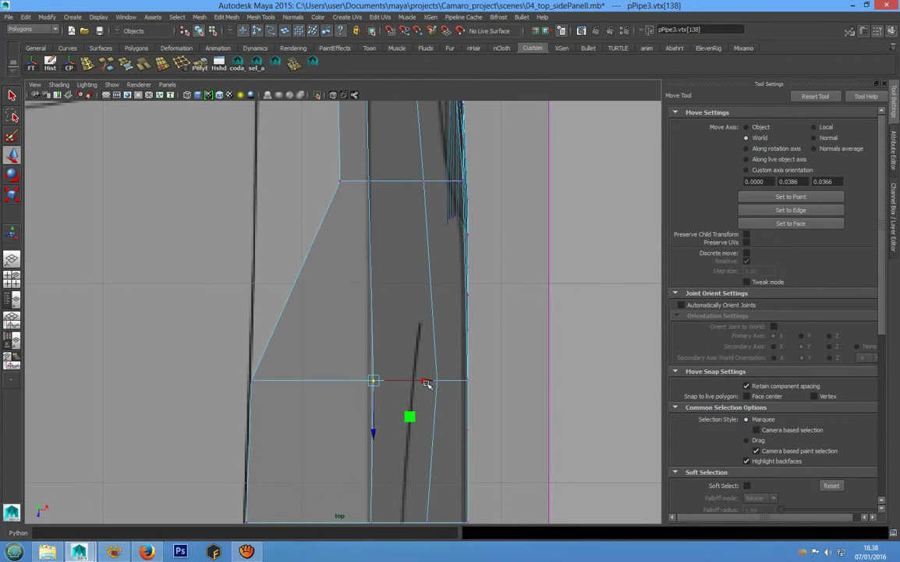
Step: Move the extruded border vertex near the rear of the hood inward along X to the blueprint's hood line
middle_click_drag(332, 174, 347, 325, "alt")
left_click_drag(347, 325, 375, 350)
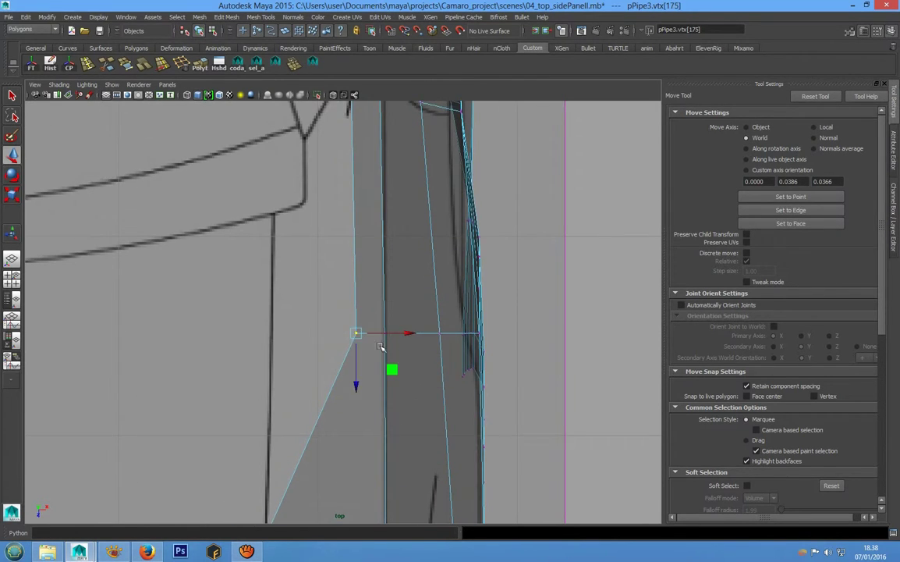
left_click(394, 334)
left_click_drag(321, 314, 328, 333)
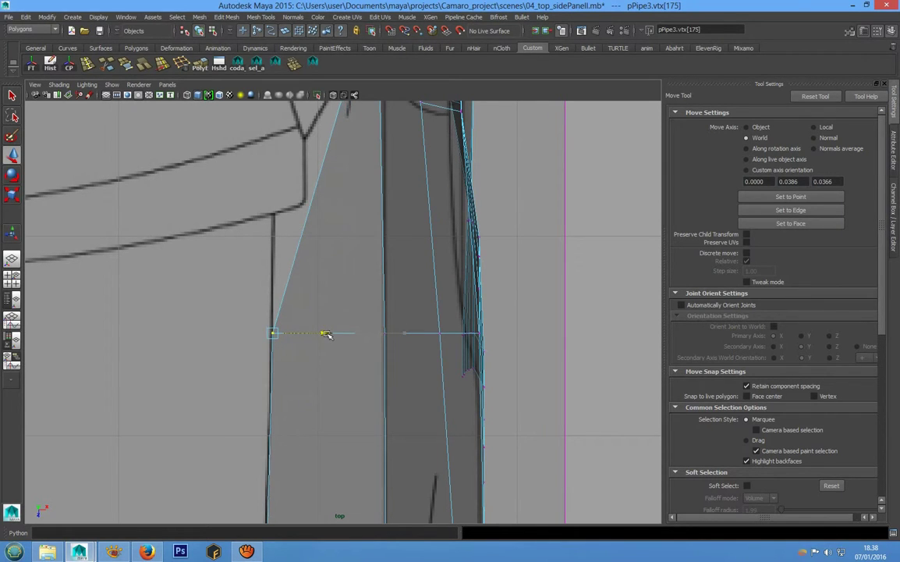
Step: Align the border vertex at the windshield base and the two vertices beside it with the blueprint's front door edge
scroll(370, 311, "down", 4)
scroll(369, 317, "up", 2)
middle_click_drag(369, 316, 418, 364, "alt")
scroll(386, 329, "up", 2)
left_click(372, 299)
left_click_drag(422, 299, 416, 300)
left_click_drag(365, 347, 369, 319)
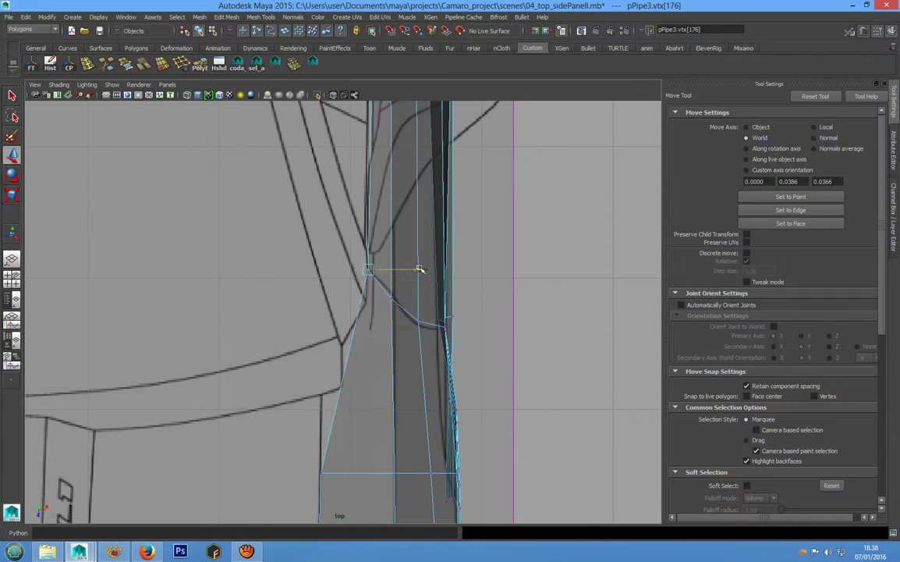
left_click(392, 300)
left_click_drag(444, 298, 447, 299)
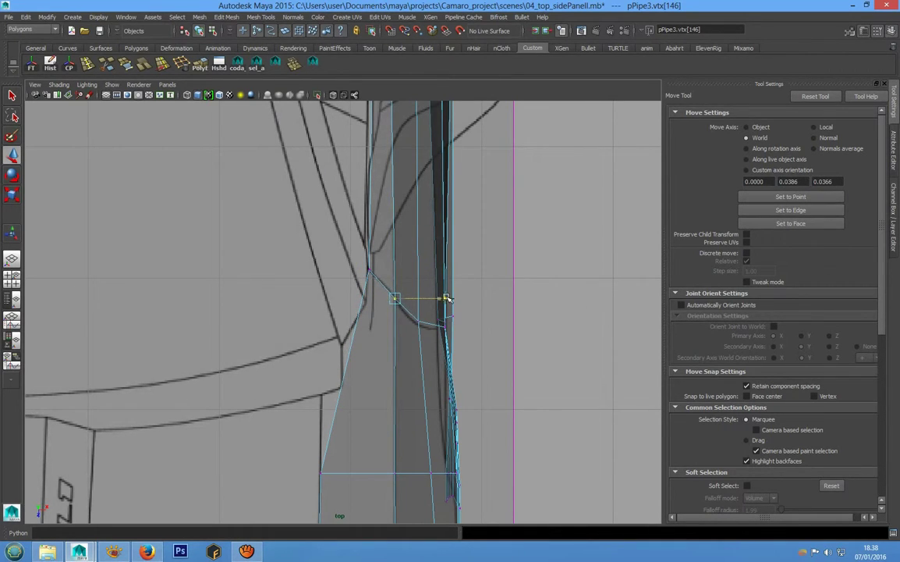
left_click(418, 321)
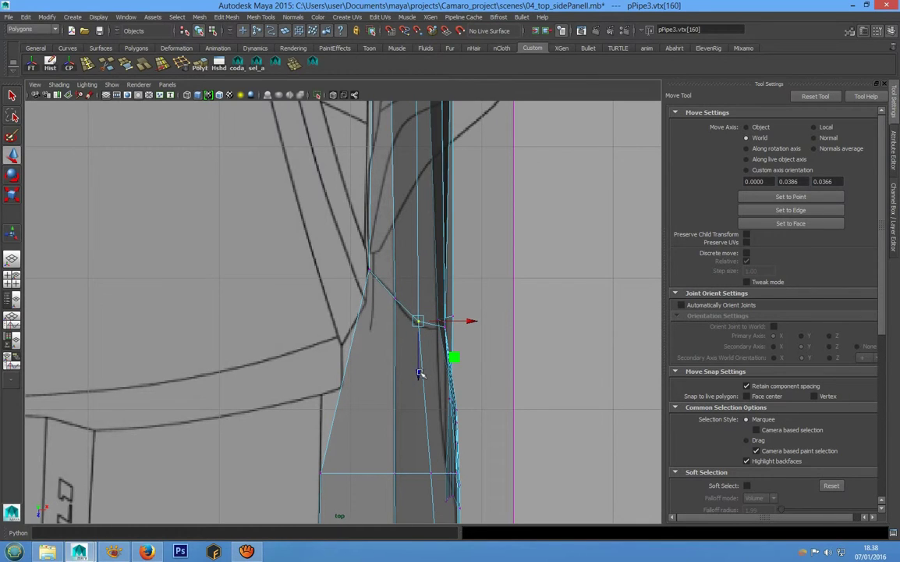
left_click_drag(466, 322, 463, 323)
mouse_move(373, 328)
middle_mouse_down("alt")
mouse_move(373, 268)
mouse_move(376, 434)
mouse_move(370, 323)
middle_mouse_up("alt")
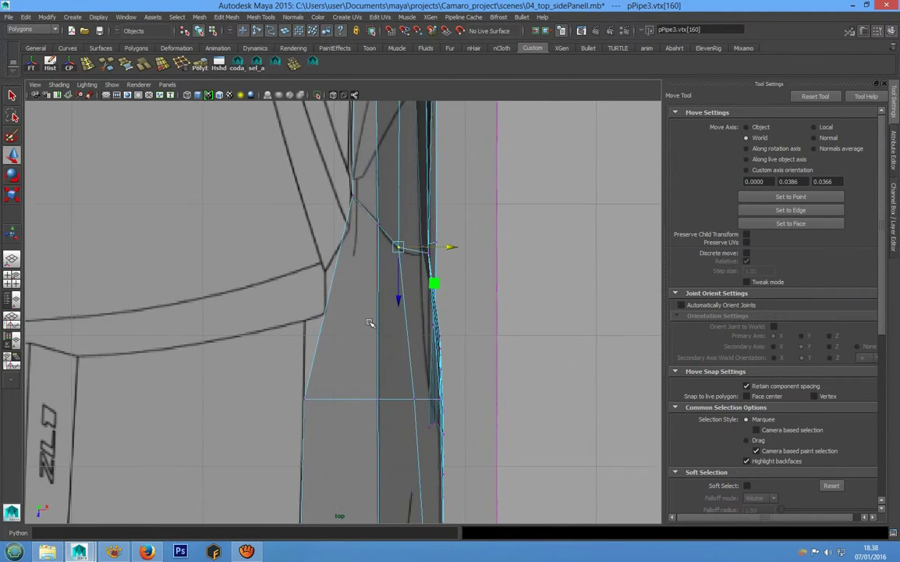
Step: Shift the extruded border vertices along the door, including its rear corner, outward along X to the blueprint's window sill line
middle_click_drag(388, 259, 342, 282, "alt")
left_click_drag(342, 282, 359, 336)
scroll(359, 336, "up", 1)
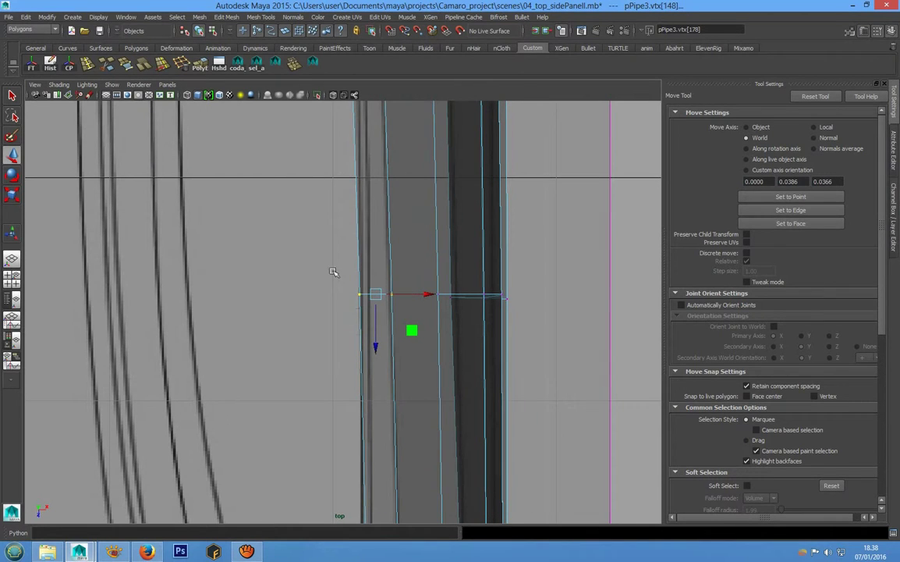
left_click(367, 294)
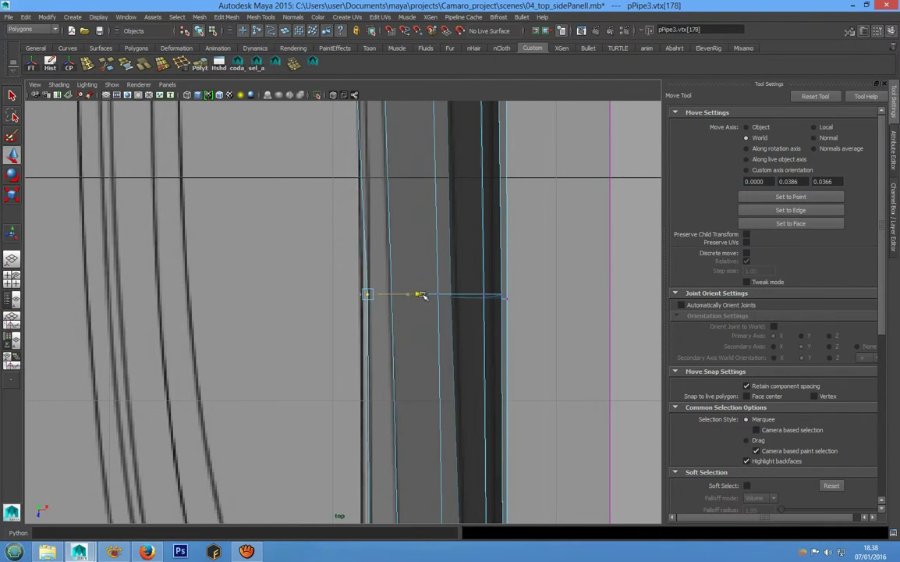
middle_click_drag(422, 296, 345, 337, "alt")
left_click(346, 344)
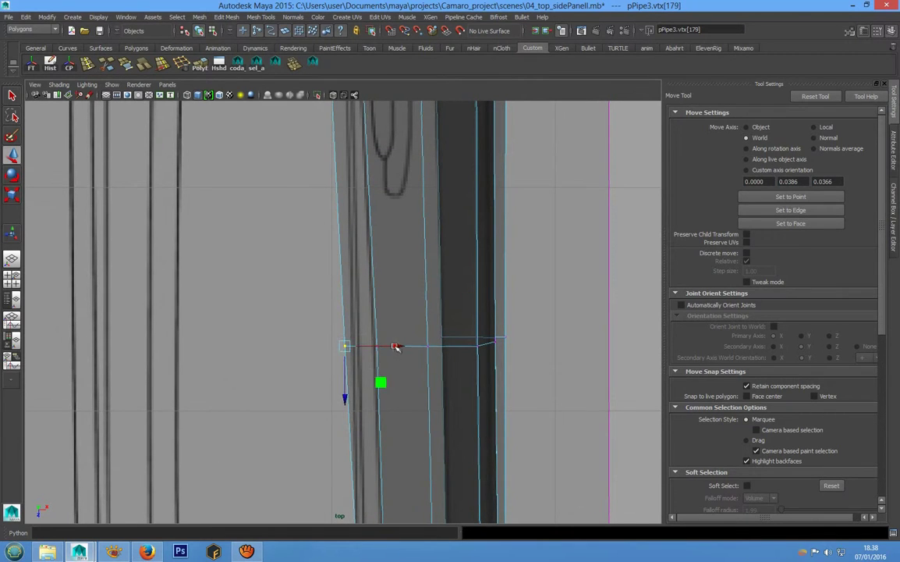
left_click_drag(396, 346, 408, 347)
middle_click_drag(408, 347, 297, 281, "alt")
left_click(316, 308)
left_click_drag(368, 310, 390, 310)
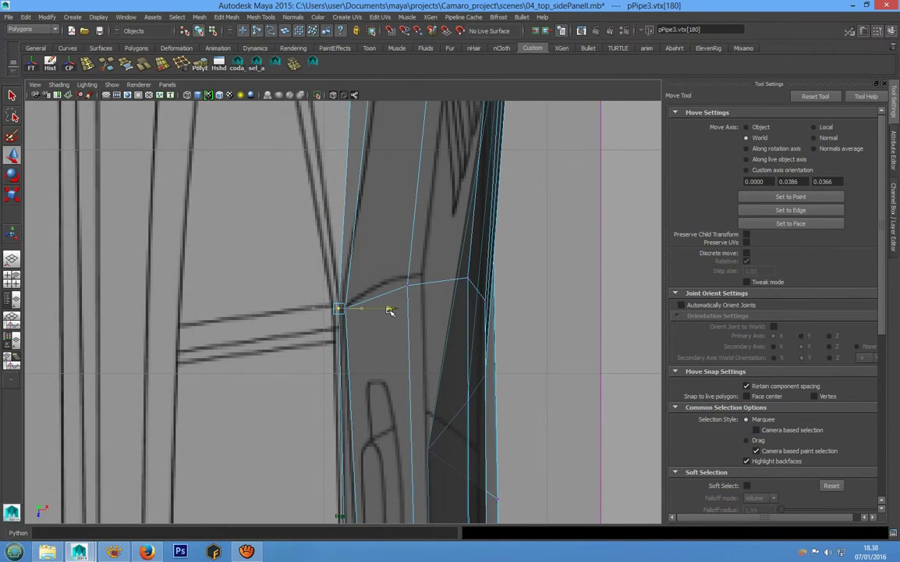
Step: Move the first two extruded border vertices behind the door inward along X to the blueprint's rear fender line
middle_click_drag(392, 311, 327, 285, "alt")
left_click(349, 307)
left_click_drag(394, 301, 299, 304)
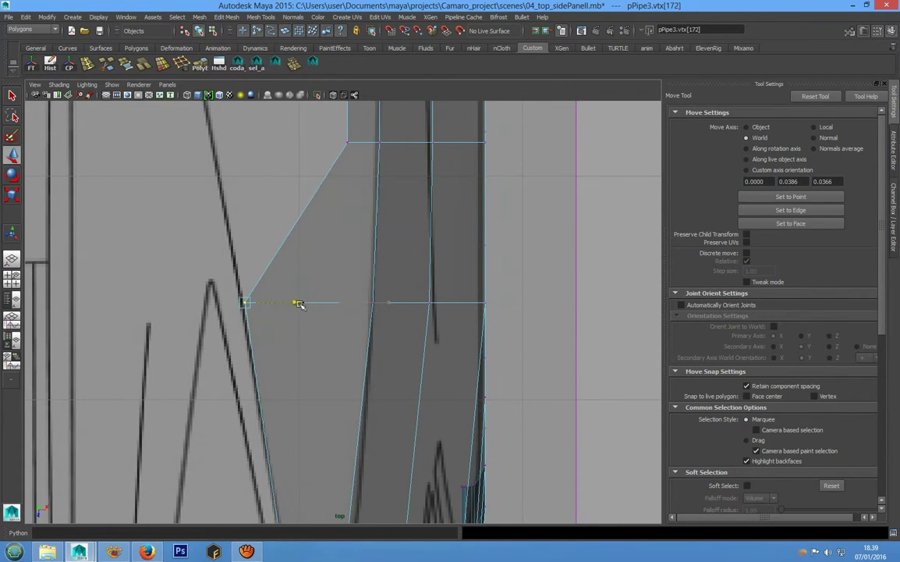
scroll(335, 341, "down", 3)
middle_click_drag(353, 328, 338, 339, "alt")
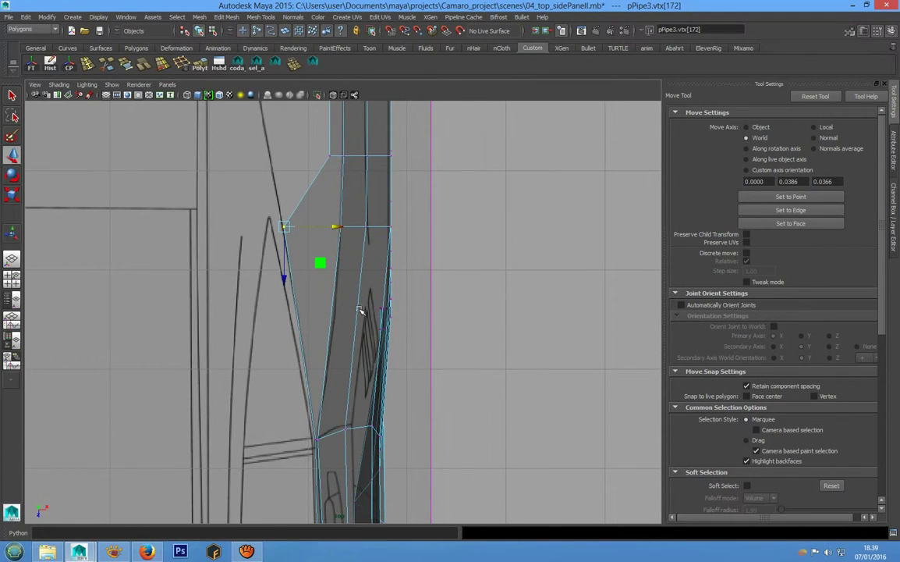
middle_click_drag(328, 222, 346, 362, "alt")
left_click(344, 353)
left_click_drag(396, 351, 335, 356)
Step: Move the three rearmost extruded border vertices inward along X to continue the blueprint's rear fender line
left_click(342, 293)
left_click_drag(390, 294, 325, 296)
middle_click_drag(334, 268, 321, 315, "alt")
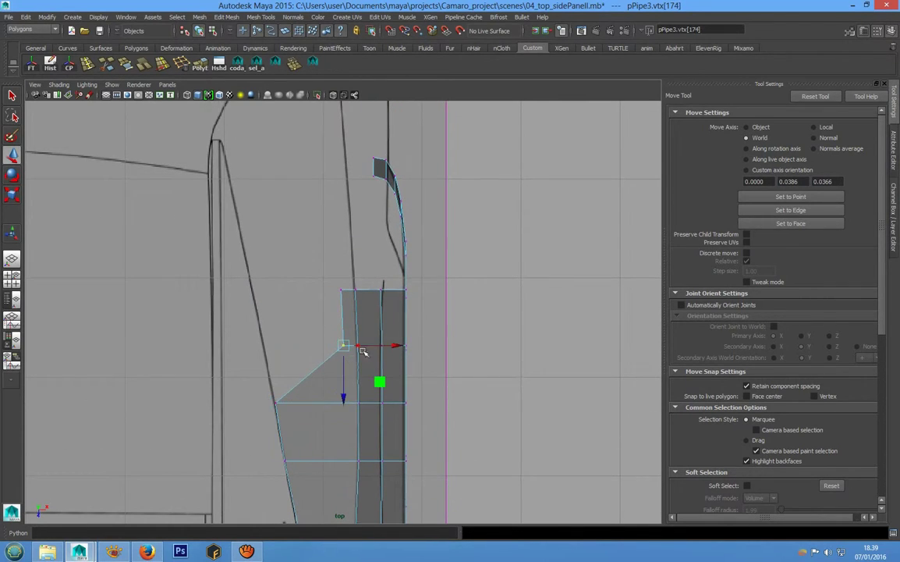
left_click_drag(260, 332, 314, 346)
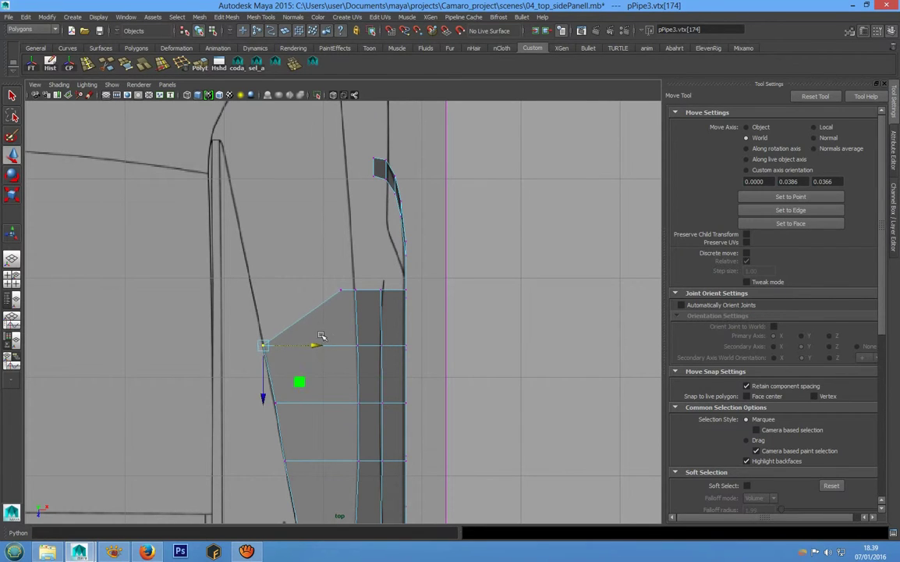
left_click(344, 291)
left_click(320, 240)
left_click_drag(301, 242, 308, 296)
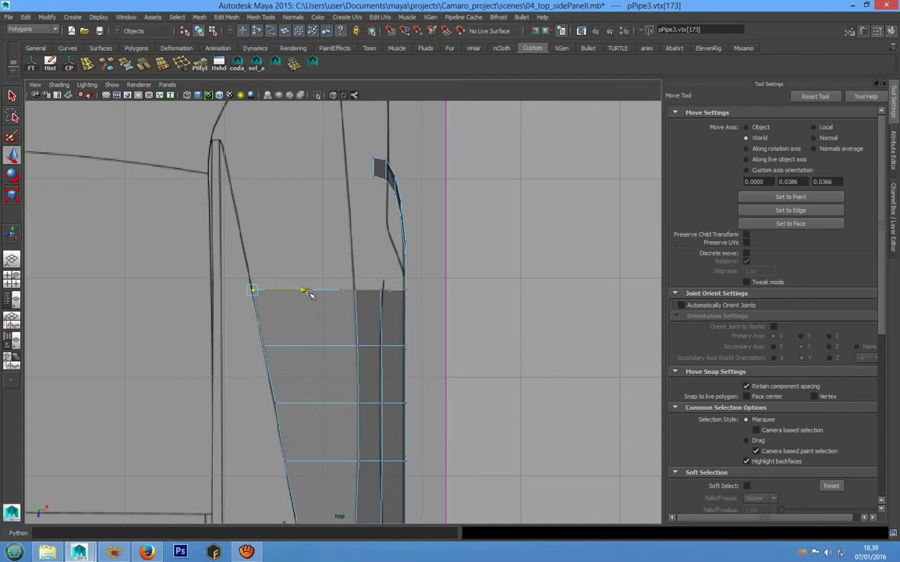
Step: In the side view, lower the two frontmost vertices of the extruded top border to the blueprint's fender line
scroll(313, 289, "down", 5)
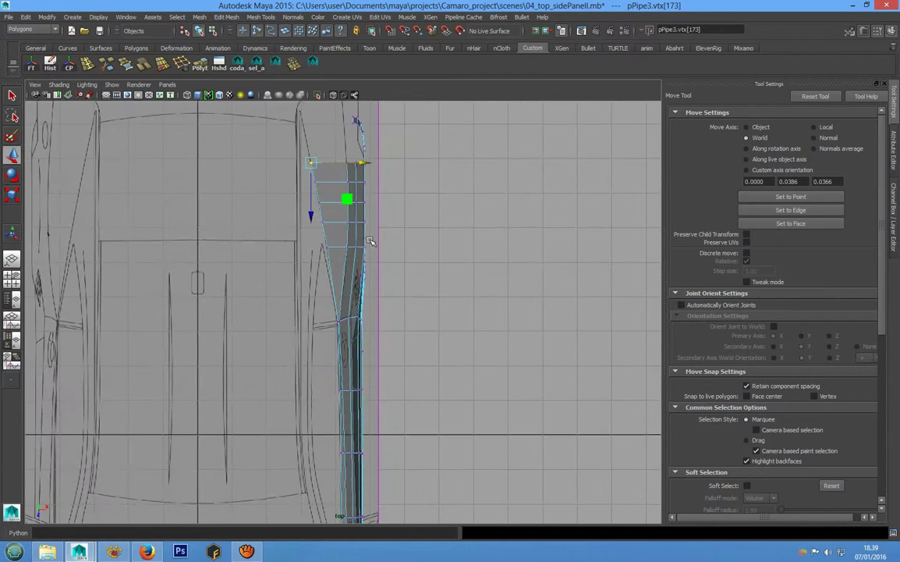
middle_click_drag(372, 242, 384, 331, "alt")
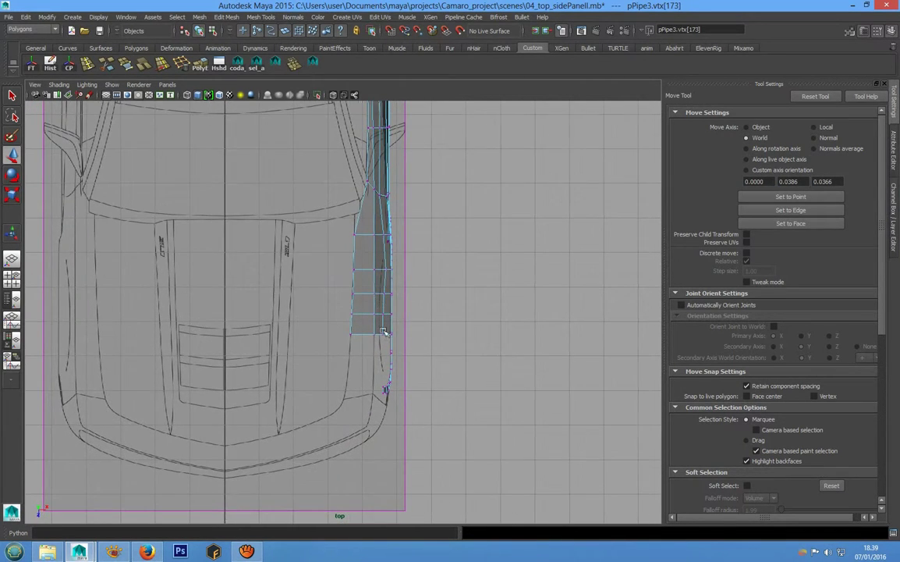
scroll(384, 331, "up", 3)
key("F8")
key("space")
key("space")
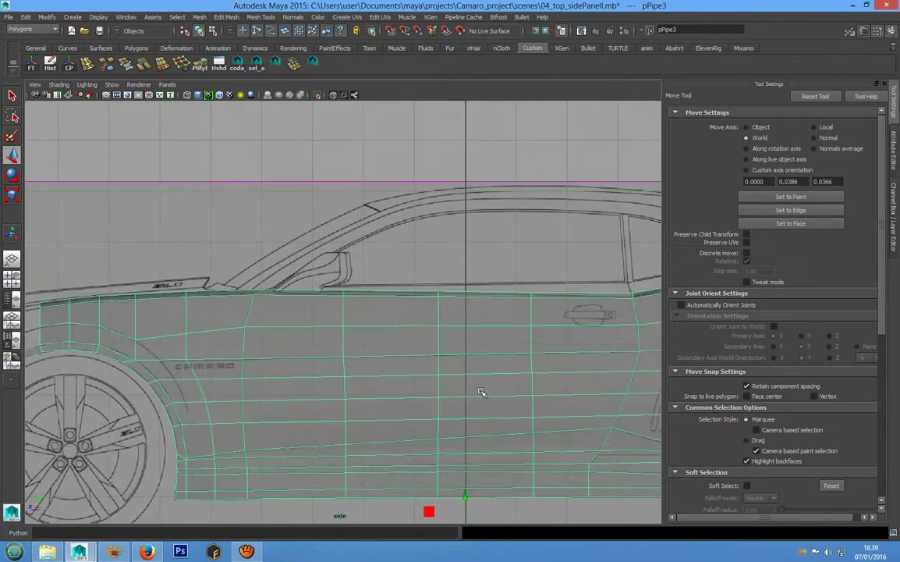
scroll(482, 391, "up", 3)
scroll(360, 350, "up", 8)
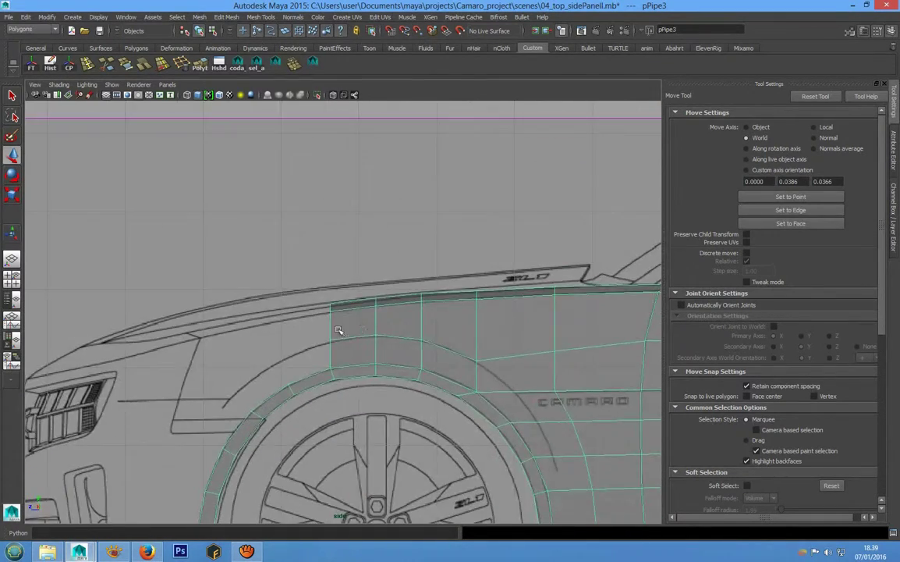
right_click_drag(341, 284, 295, 288)
left_click(311, 292)
middle_click_drag(473, 271, 415, 295, "alt")
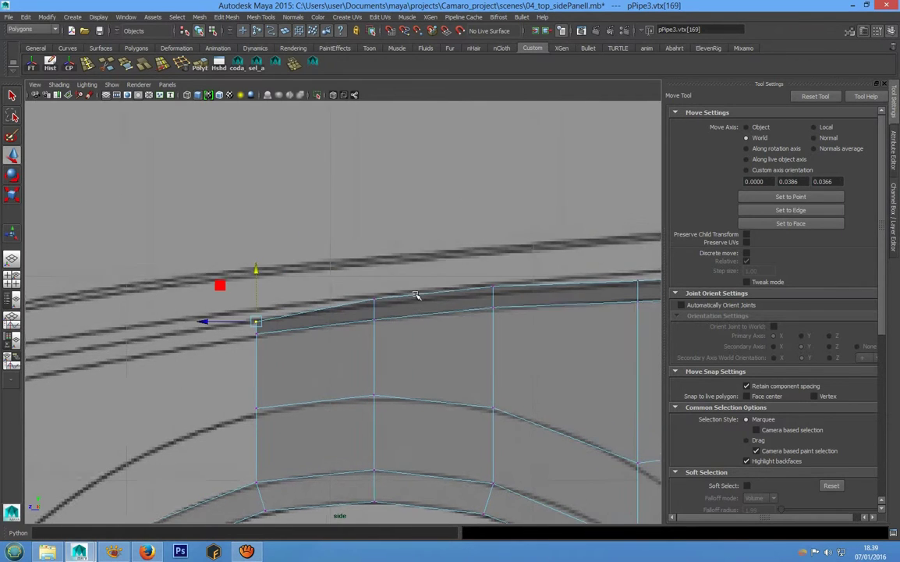
left_click(370, 301)
left_click_drag(375, 264, 373, 256)
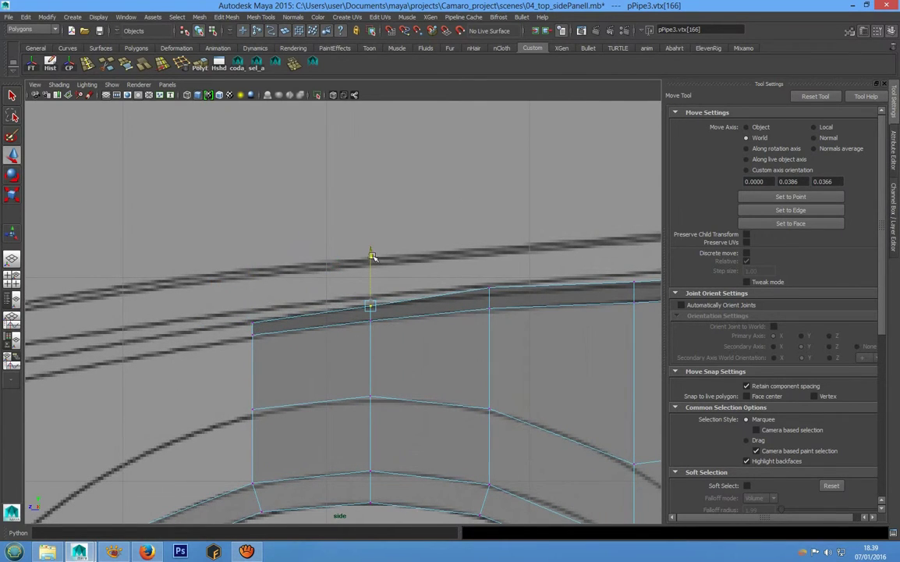
Step: Lower the next three front fender border vertices in the side view to follow the blueprint's line beneath the hood
middle_click_drag(373, 256, 300, 285, "alt")
left_click(425, 318)
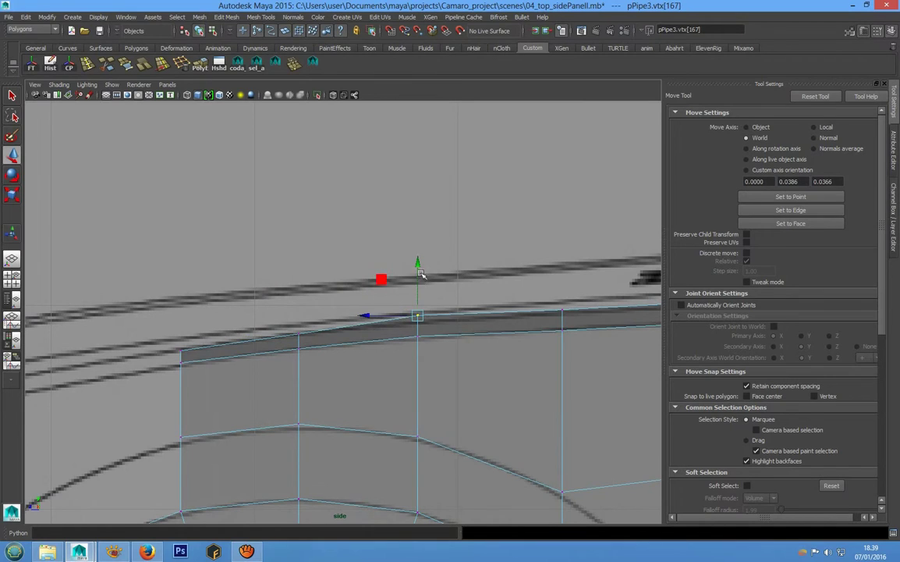
left_click_drag(418, 289, 418, 302)
middle_click_drag(559, 295, 461, 311, "alt")
left_click(464, 326)
left_click_drag(464, 270, 462, 272)
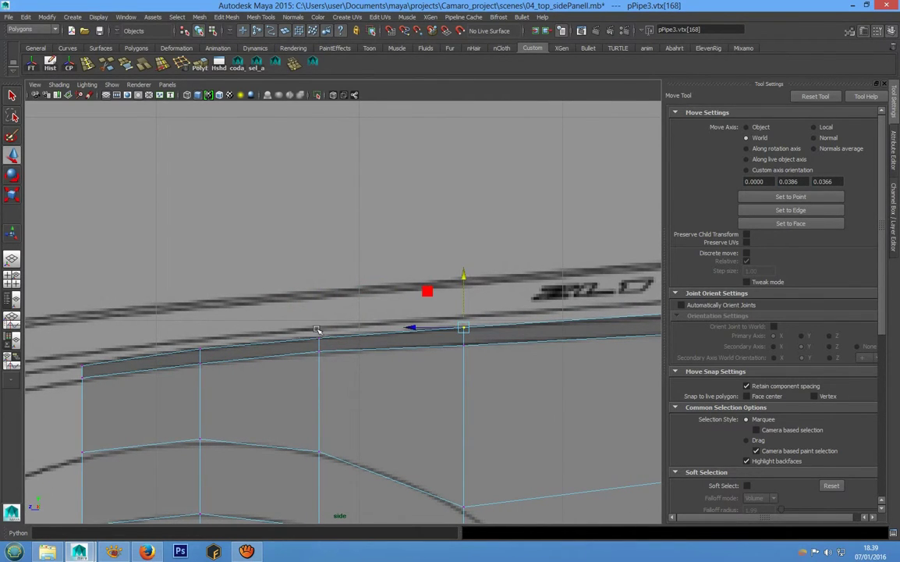
left_click(322, 354)
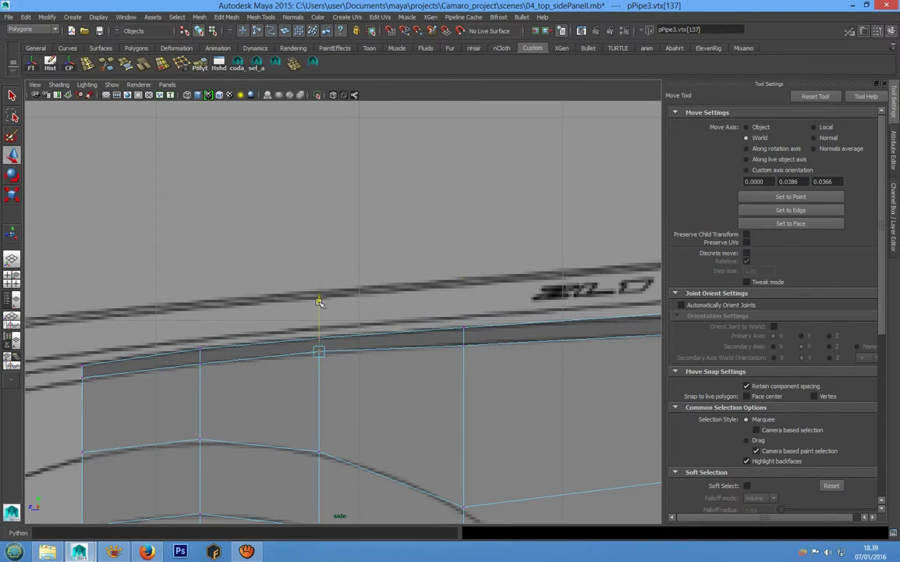
middle_click_drag(559, 345, 287, 375, "alt")
left_click(422, 337)
left_click_drag(421, 285, 422, 297)
Step: Adjust the height of the door's border vertex below the side mirror to match the blueprint
middle_click_drag(422, 297, 256, 327, "alt")
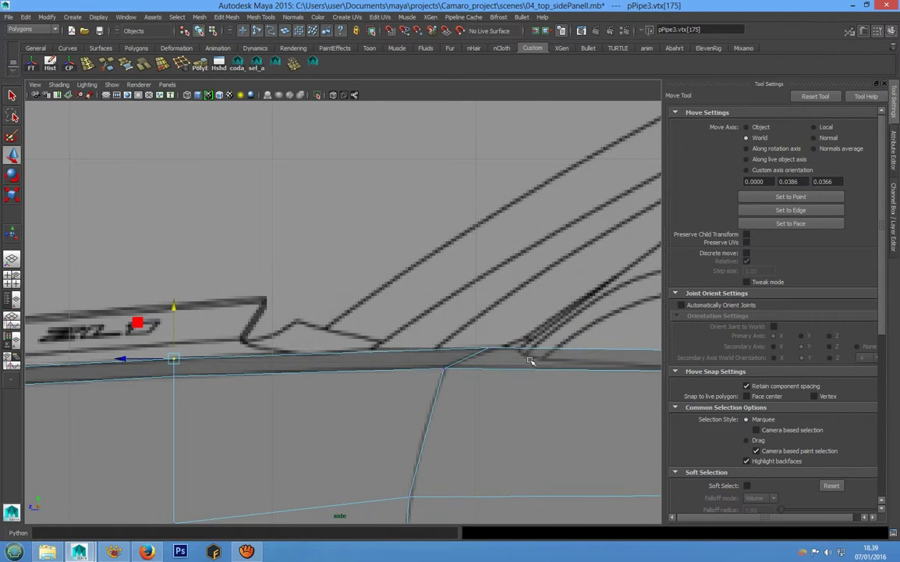
middle_click_drag(533, 362, 358, 363, "alt")
middle_click_drag(496, 345, 392, 387, "alt")
left_click(484, 360)
left_click_drag(489, 314, 488, 310)
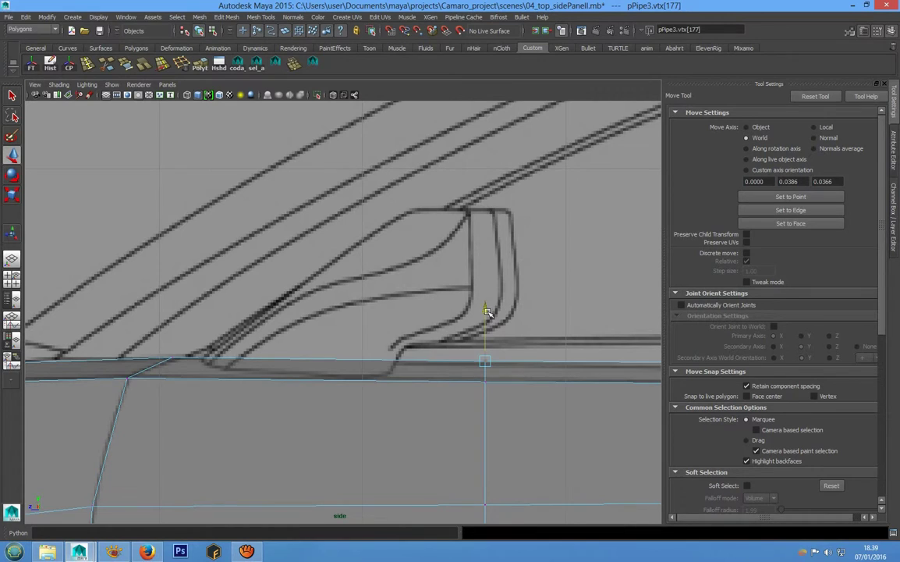
Step: Adjust the heights of the two border vertices along the middle of the door to the blueprint's sill line
middle_click_drag(488, 316, 215, 312, "alt")
middle_click_drag(352, 344, 320, 343, "alt")
middle_click_drag(527, 349, 387, 334, "alt")
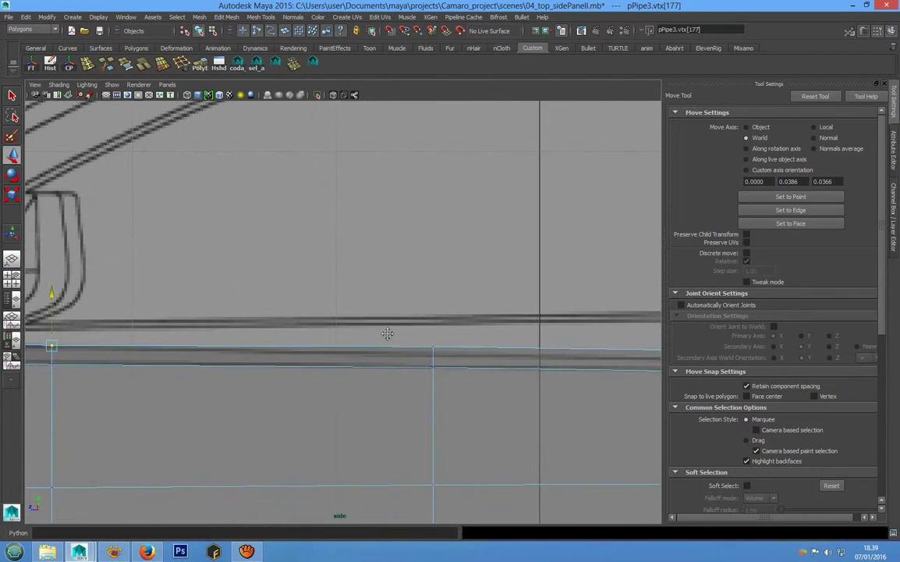
left_click(434, 348)
scroll(348, 342, "down", 5)
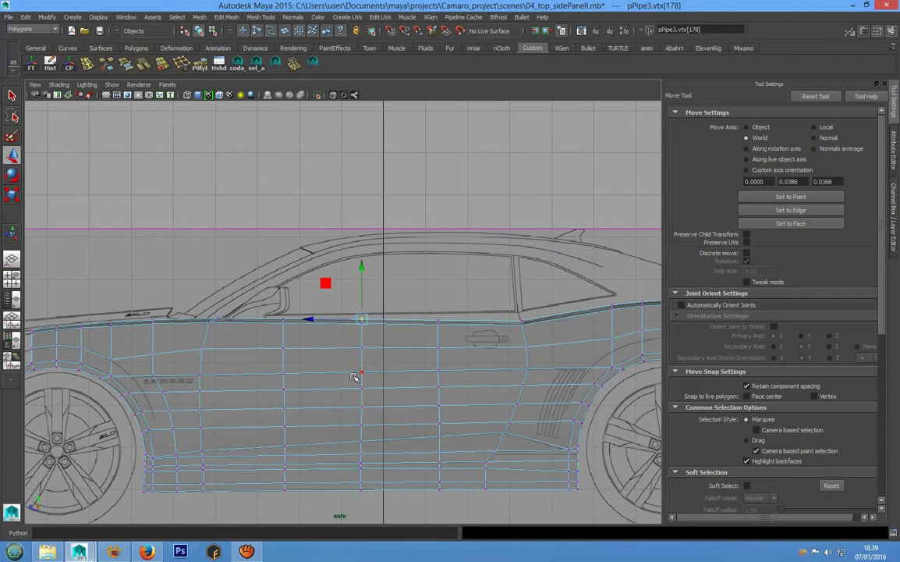
scroll(355, 377, "up", 5)
left_click_drag(405, 287, 405, 287)
middle_click_drag(404, 287, 125, 308, "alt")
left_click(407, 363)
left_click_drag(396, 306, 396, 310)
Step: Move the border vertex at the door's rear edge vertically and lengthwise onto the blueprint's door corner
middle_click_drag(454, 329, 243, 346, "alt")
left_click(402, 366)
scroll(402, 365, "up", 2)
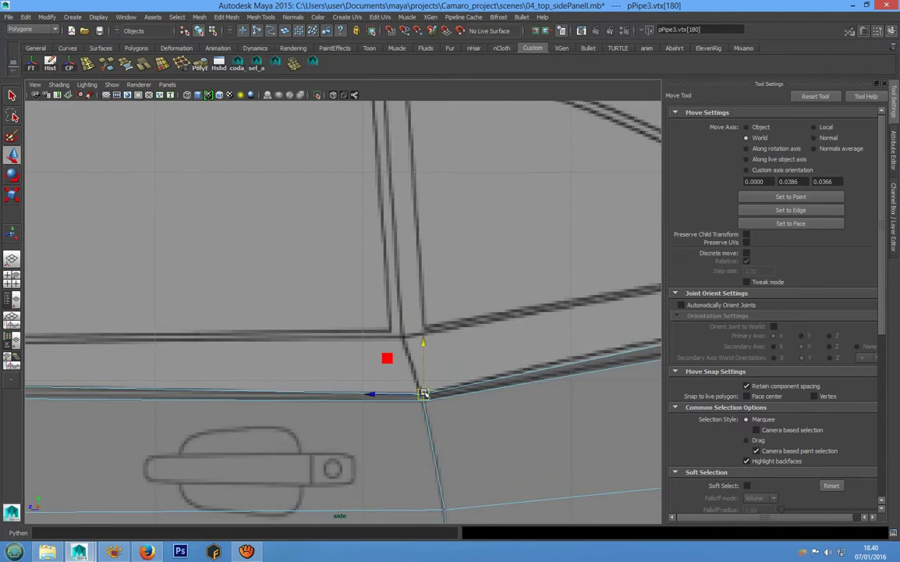
scroll(365, 380, "up", 2)
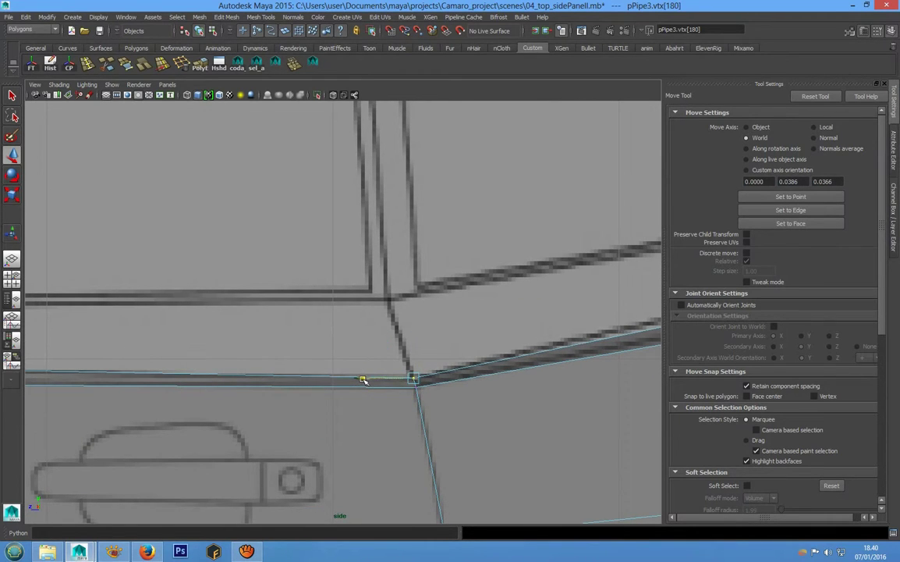
scroll(366, 378, "up", 3)
Step: Lower the first three top border vertices behind the door on the rear fender to the blueprint's upper line in the side view
middle_click_drag(263, 426, 303, 395, "alt")
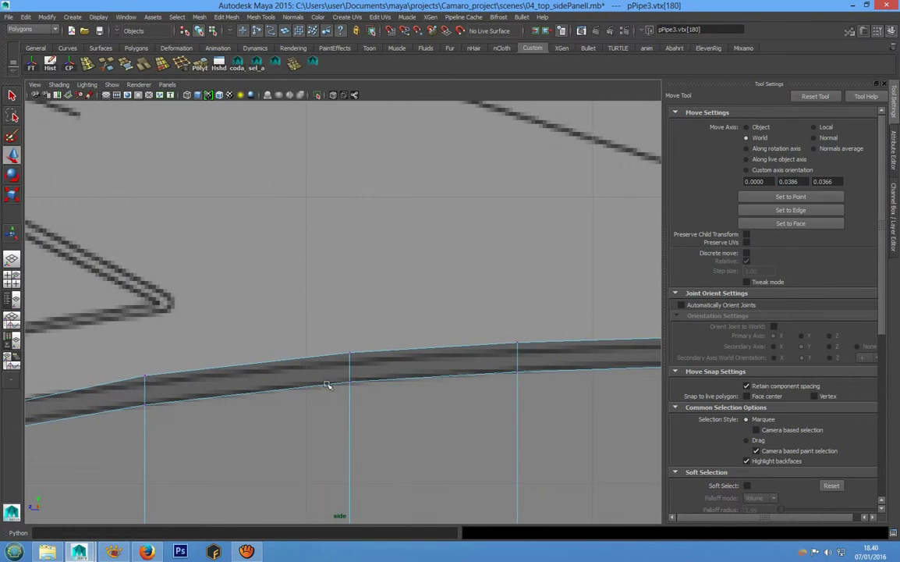
left_click(144, 378)
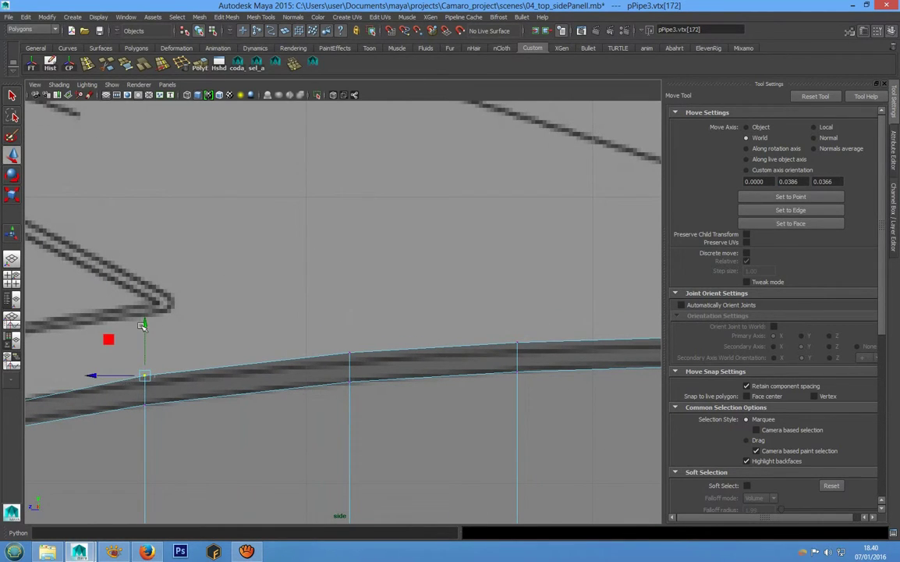
left_click(350, 354)
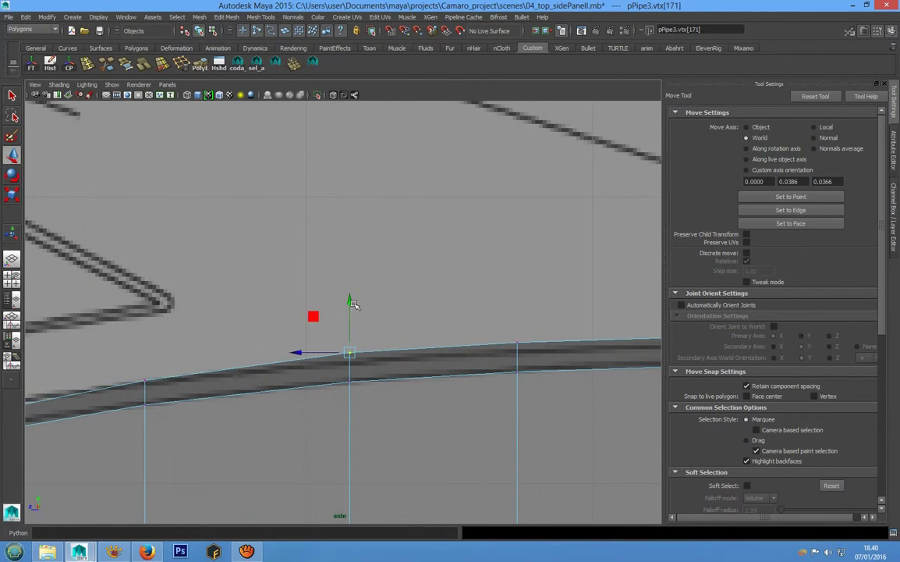
middle_click_drag(458, 342, 364, 346, "alt")
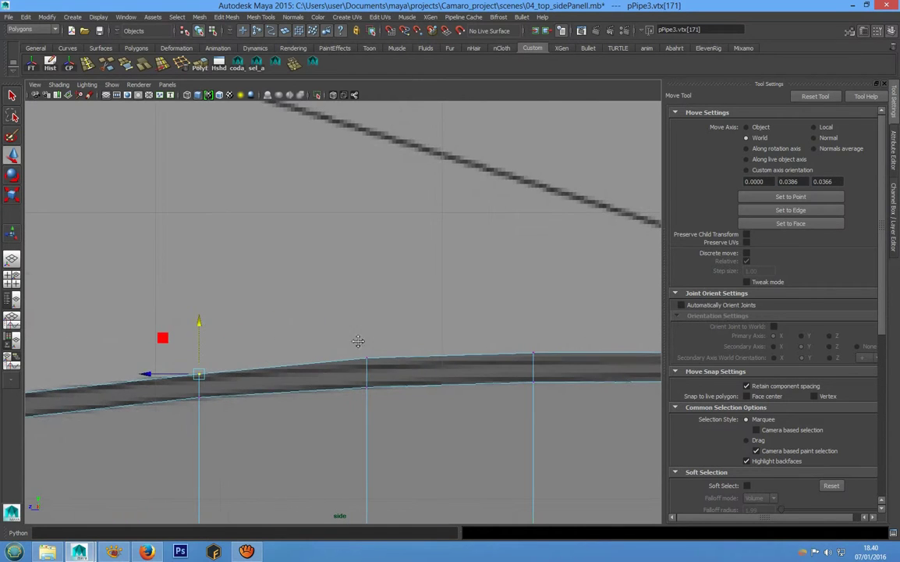
left_click(367, 361)
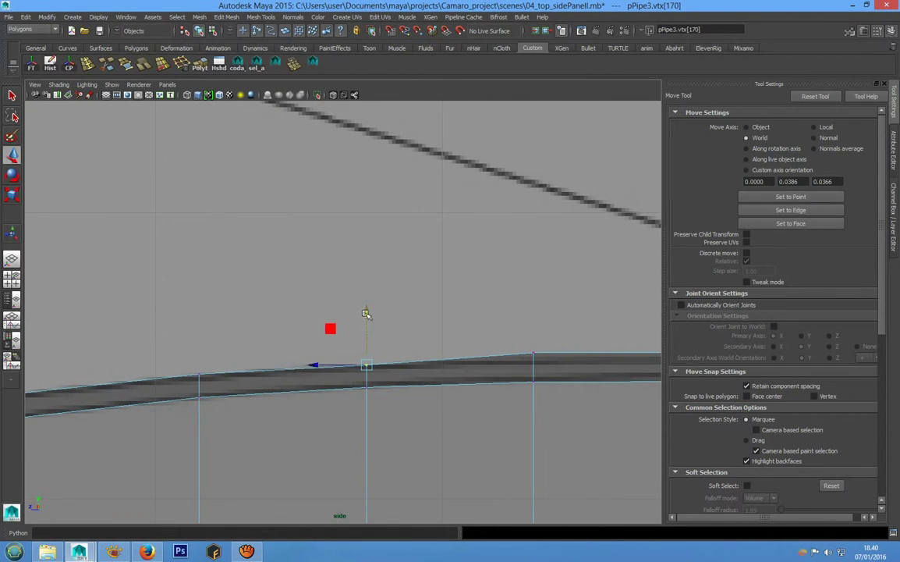
Step: Lower the last two top border vertices at the rear end of the fender onto the blueprint's upper line
middle_click_drag(367, 315, 468, 361, "alt")
left_click(453, 382)
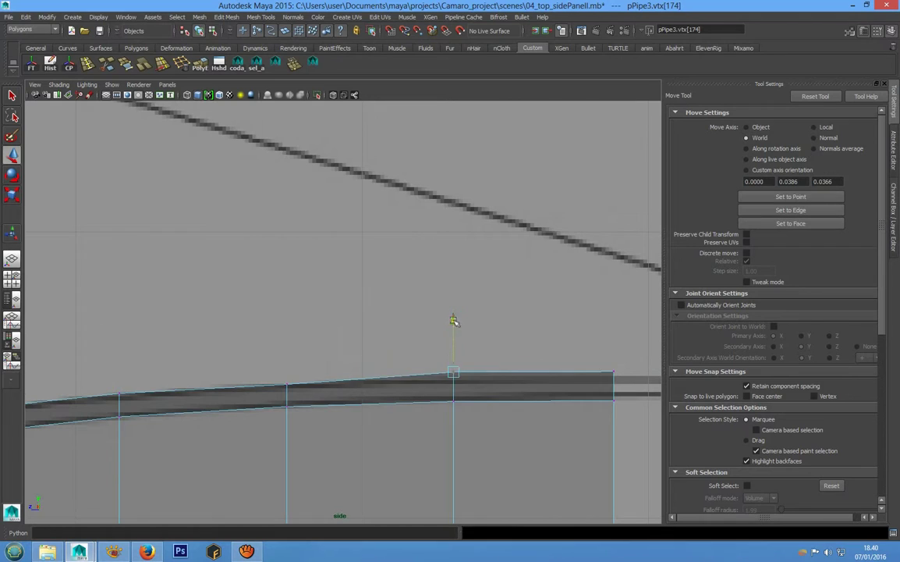
middle_click_drag(452, 327, 330, 328, "alt")
left_click(492, 372)
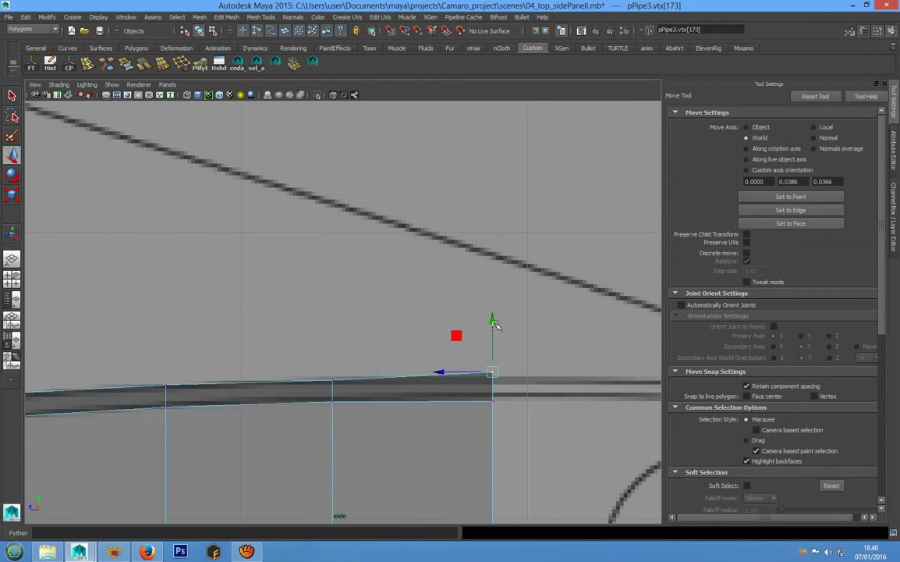
scroll(493, 326, "down", 5)
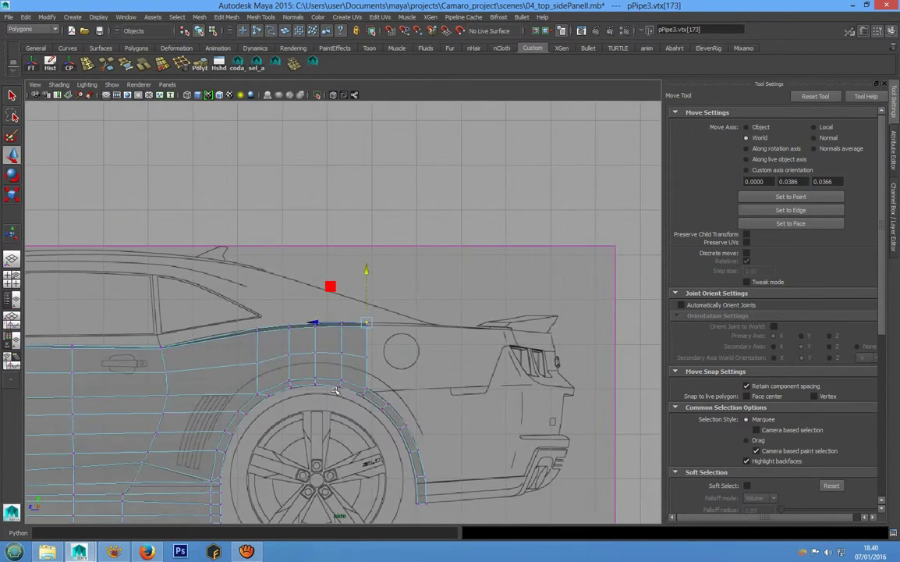
Step: Return the side panel mesh to object mode and frame it in the perspective view
right_click_drag(422, 317, 464, 307)
scroll(422, 357, "down", 3)
key("space")
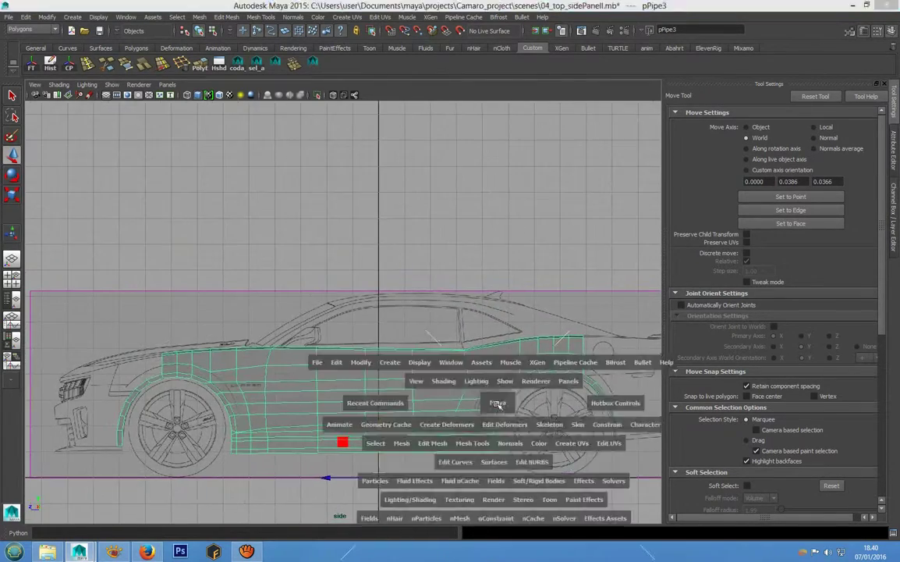
key("space")
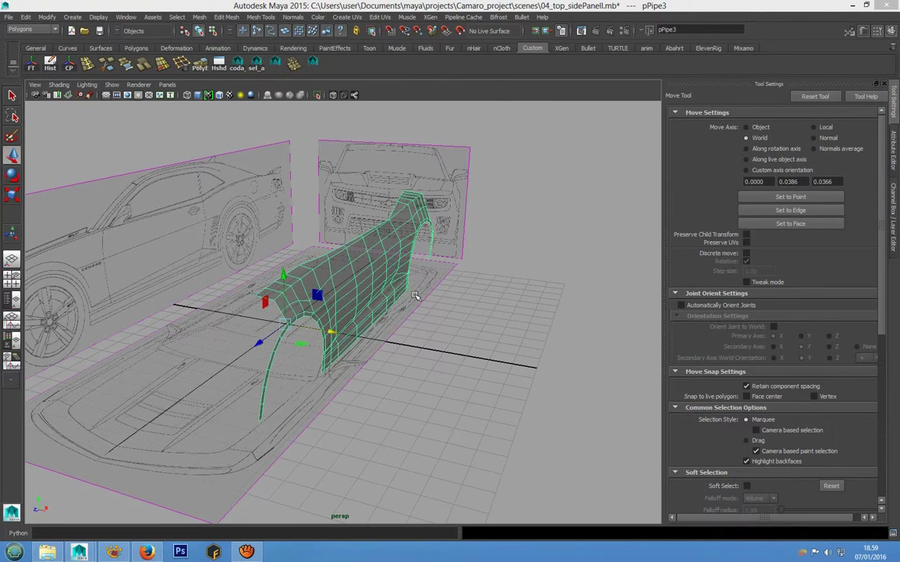
left_click(459, 191)
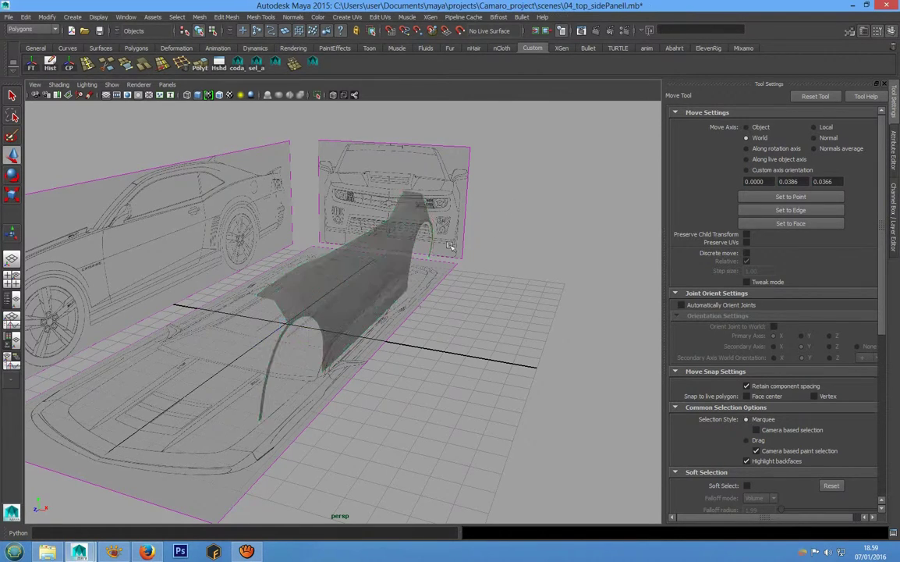
key("a")
left_click(348, 293)
key("f")
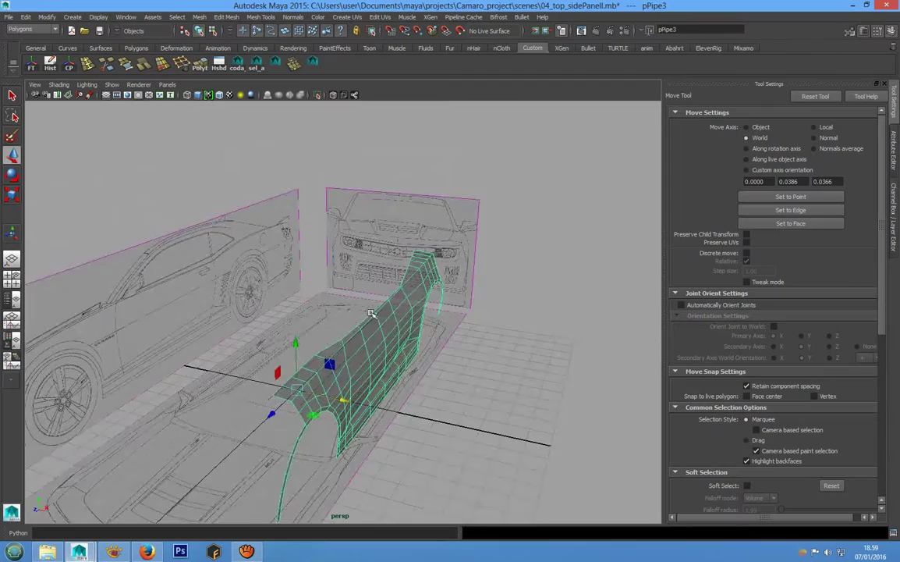
left_click_drag(365, 300, 405, 281, "alt")
Step: Save the scene as a new file named 05_finishingSidepanel.mb in the project's scenes folder
left_click(7, 18)
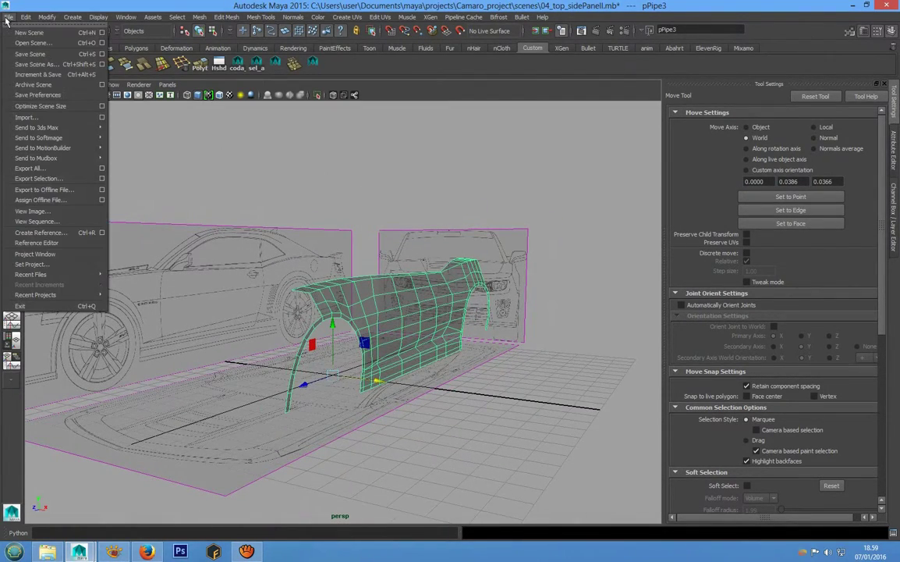
left_click(37, 64)
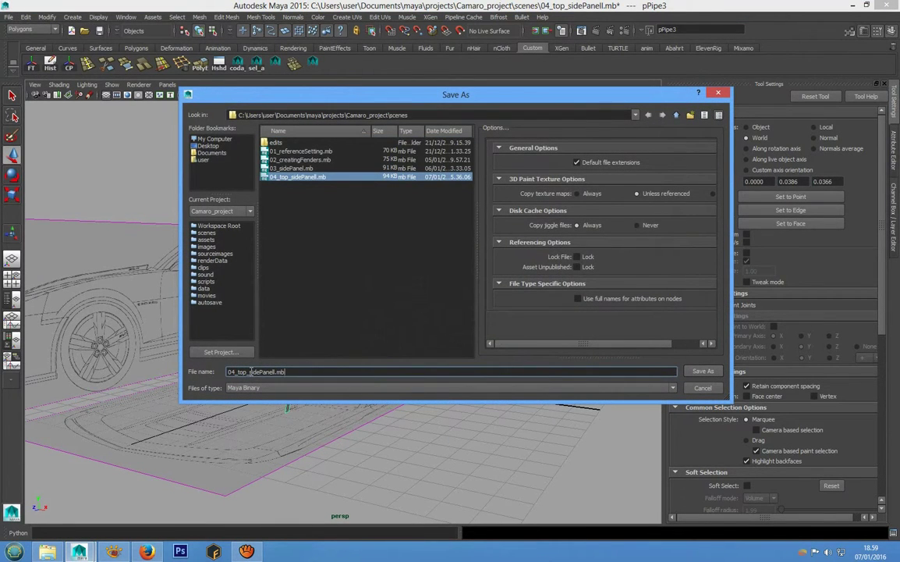
left_click_drag(236, 372, 262, 372)
type("5_")
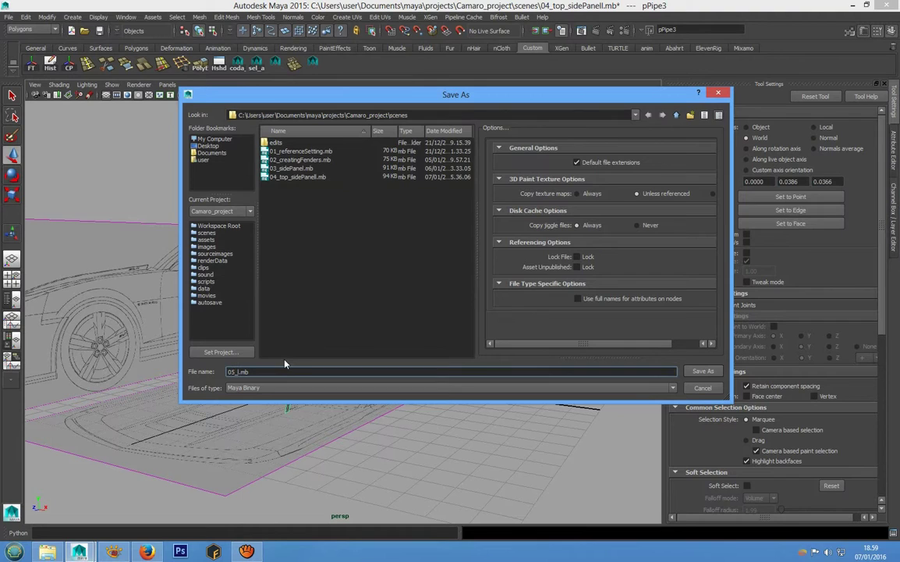
type("finish")
left_click(702, 371)
Step: Examine the side panel from several angles in perspective and compare its front fender with the blueprint in the top view
left_click_drag(412, 287, 363, 281, "alt")
scroll(373, 287, "up", 3)
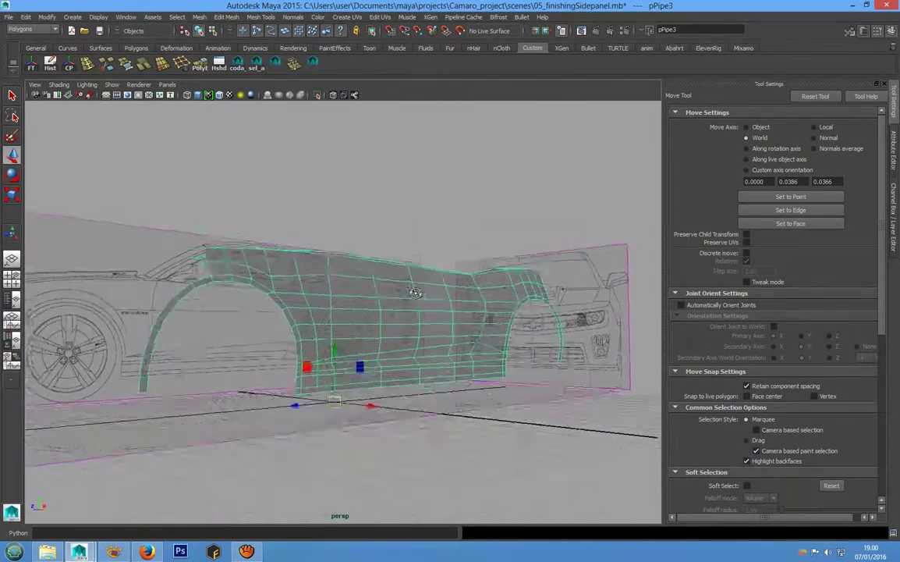
scroll(416, 293, "down", 3)
left_click_drag(375, 250, 382, 160, "alt")
left_click(382, 160)
left_click_drag(392, 282, 410, 292, "alt")
left_click(410, 293)
key("space")
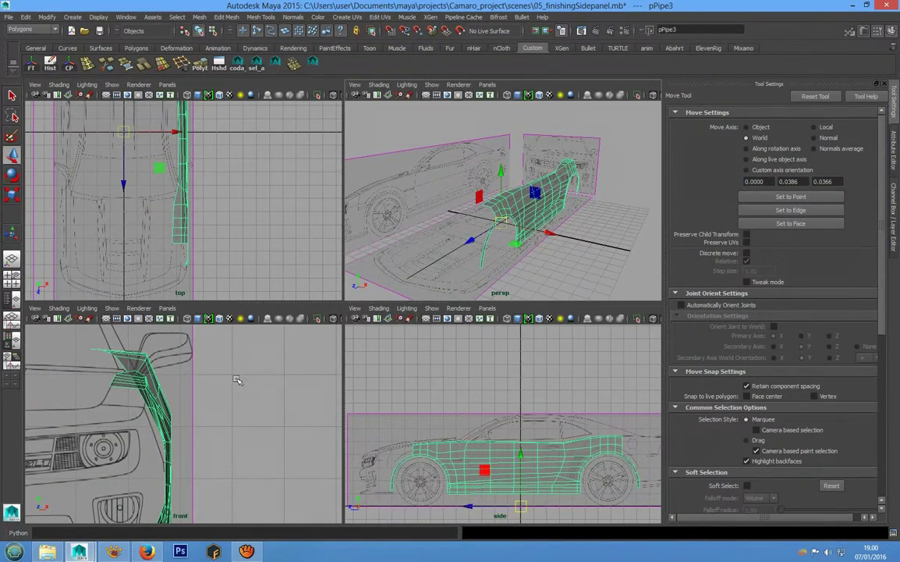
key("space")
middle_click_drag(367, 338, 378, 311, "alt")
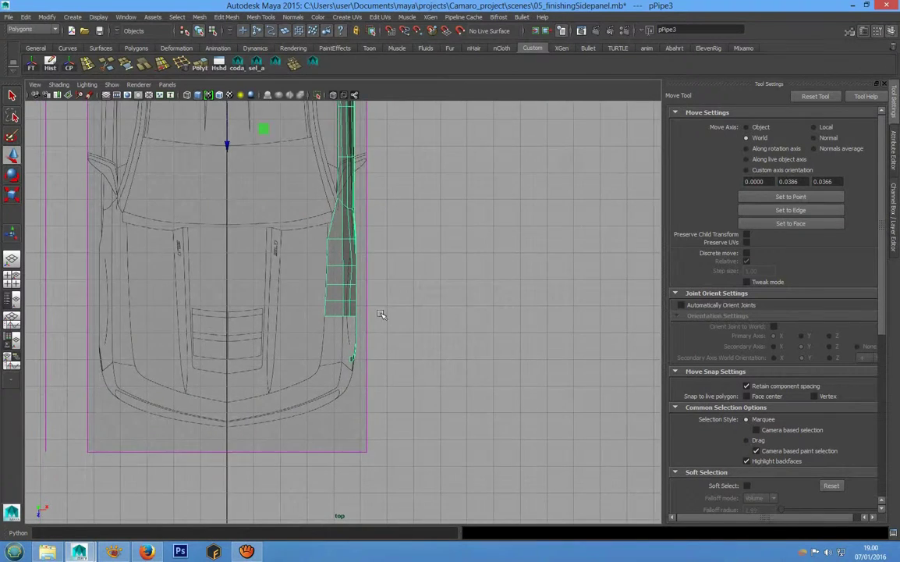
scroll(378, 312, "up", 4)
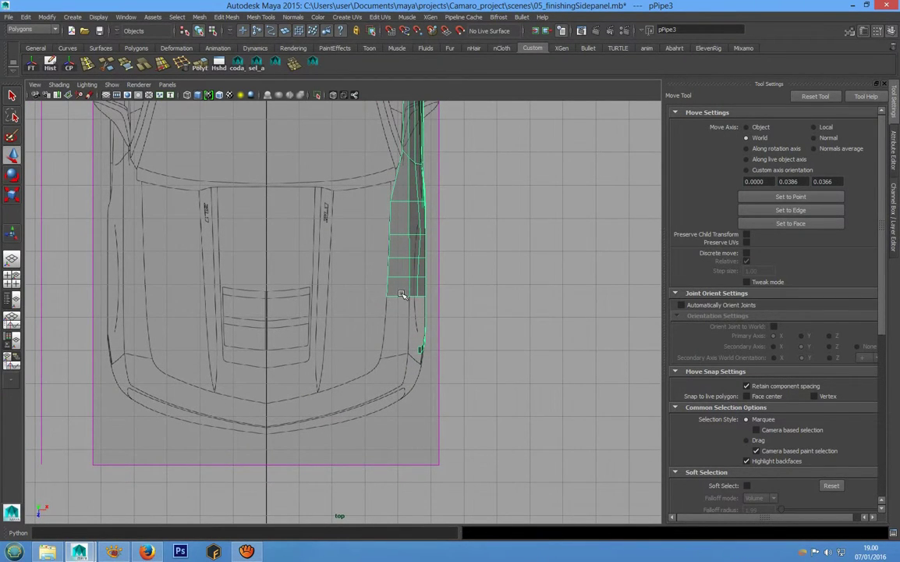
key("space")
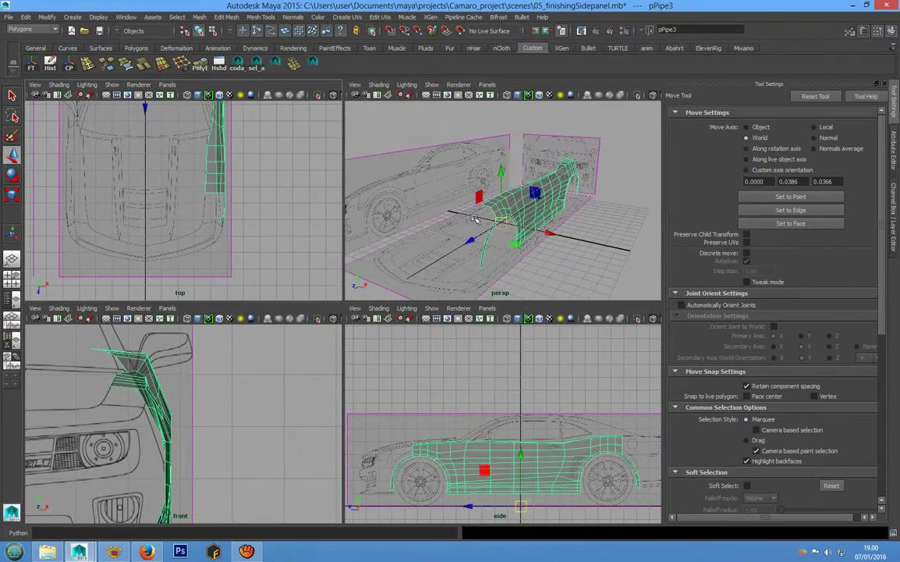
key("space")
scroll(428, 296, "up", 3)
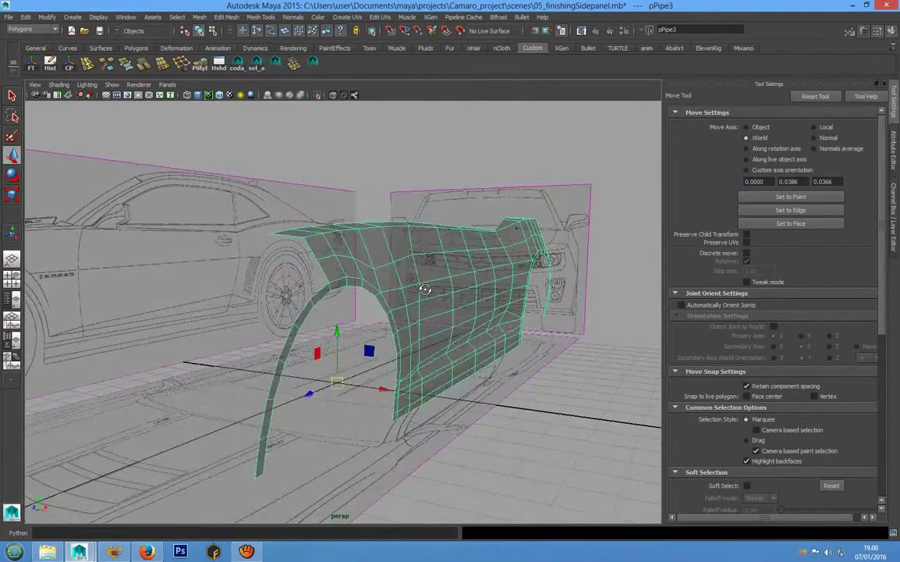
left_click_drag(425, 289, 433, 311, "alt")
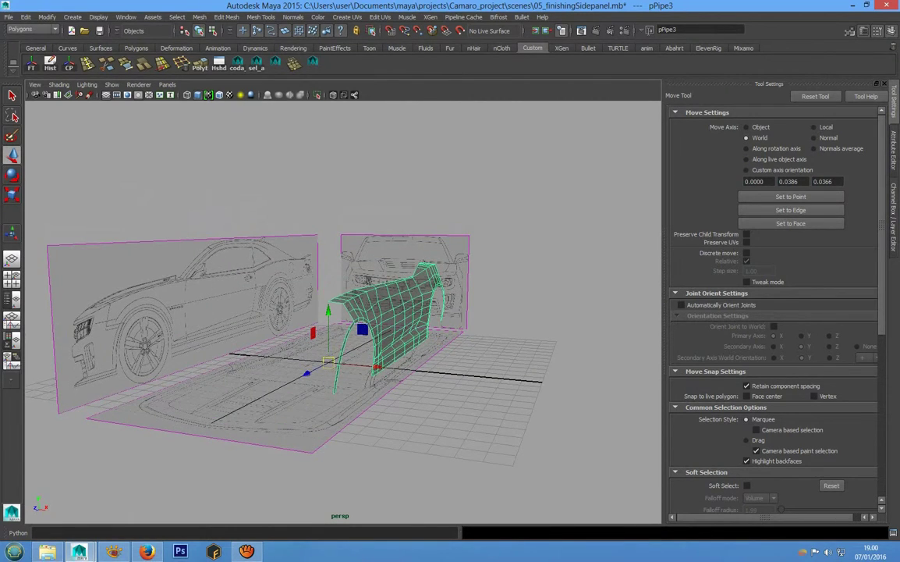